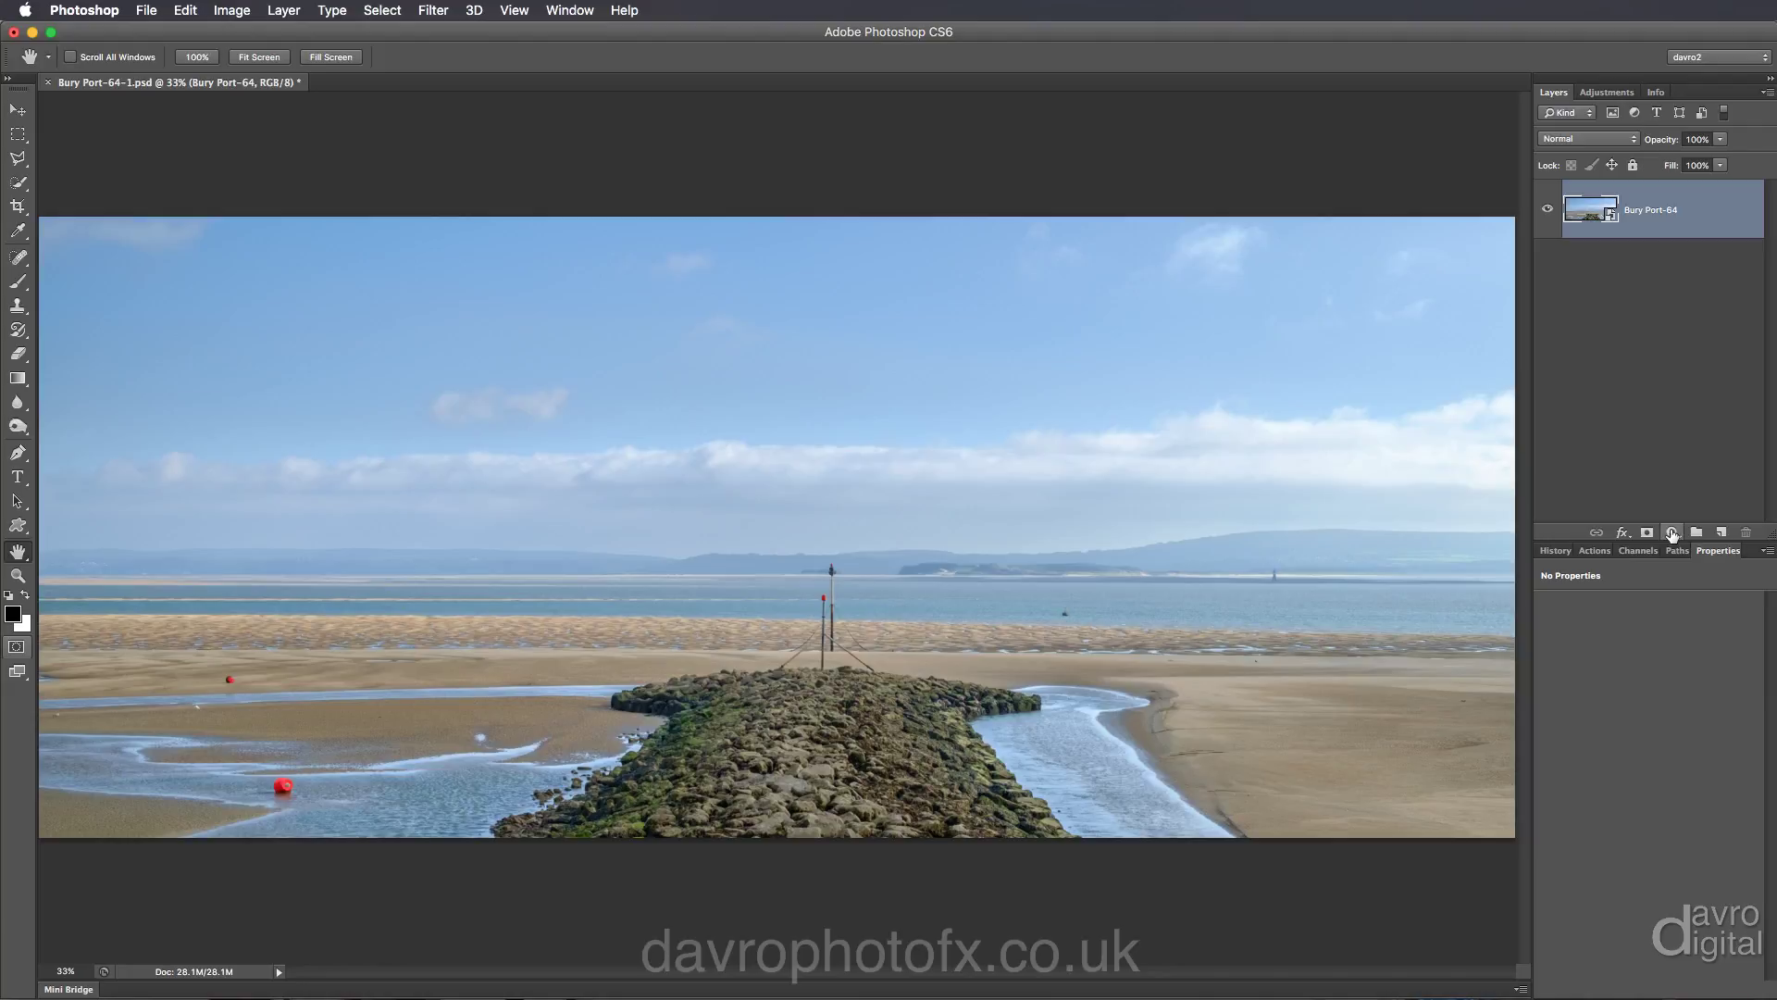
Step: Add a Levels adjustment layer and apply the merged Blue channel to its mask with Apply Image, using Multiply at 100% opacity
click(1670, 534)
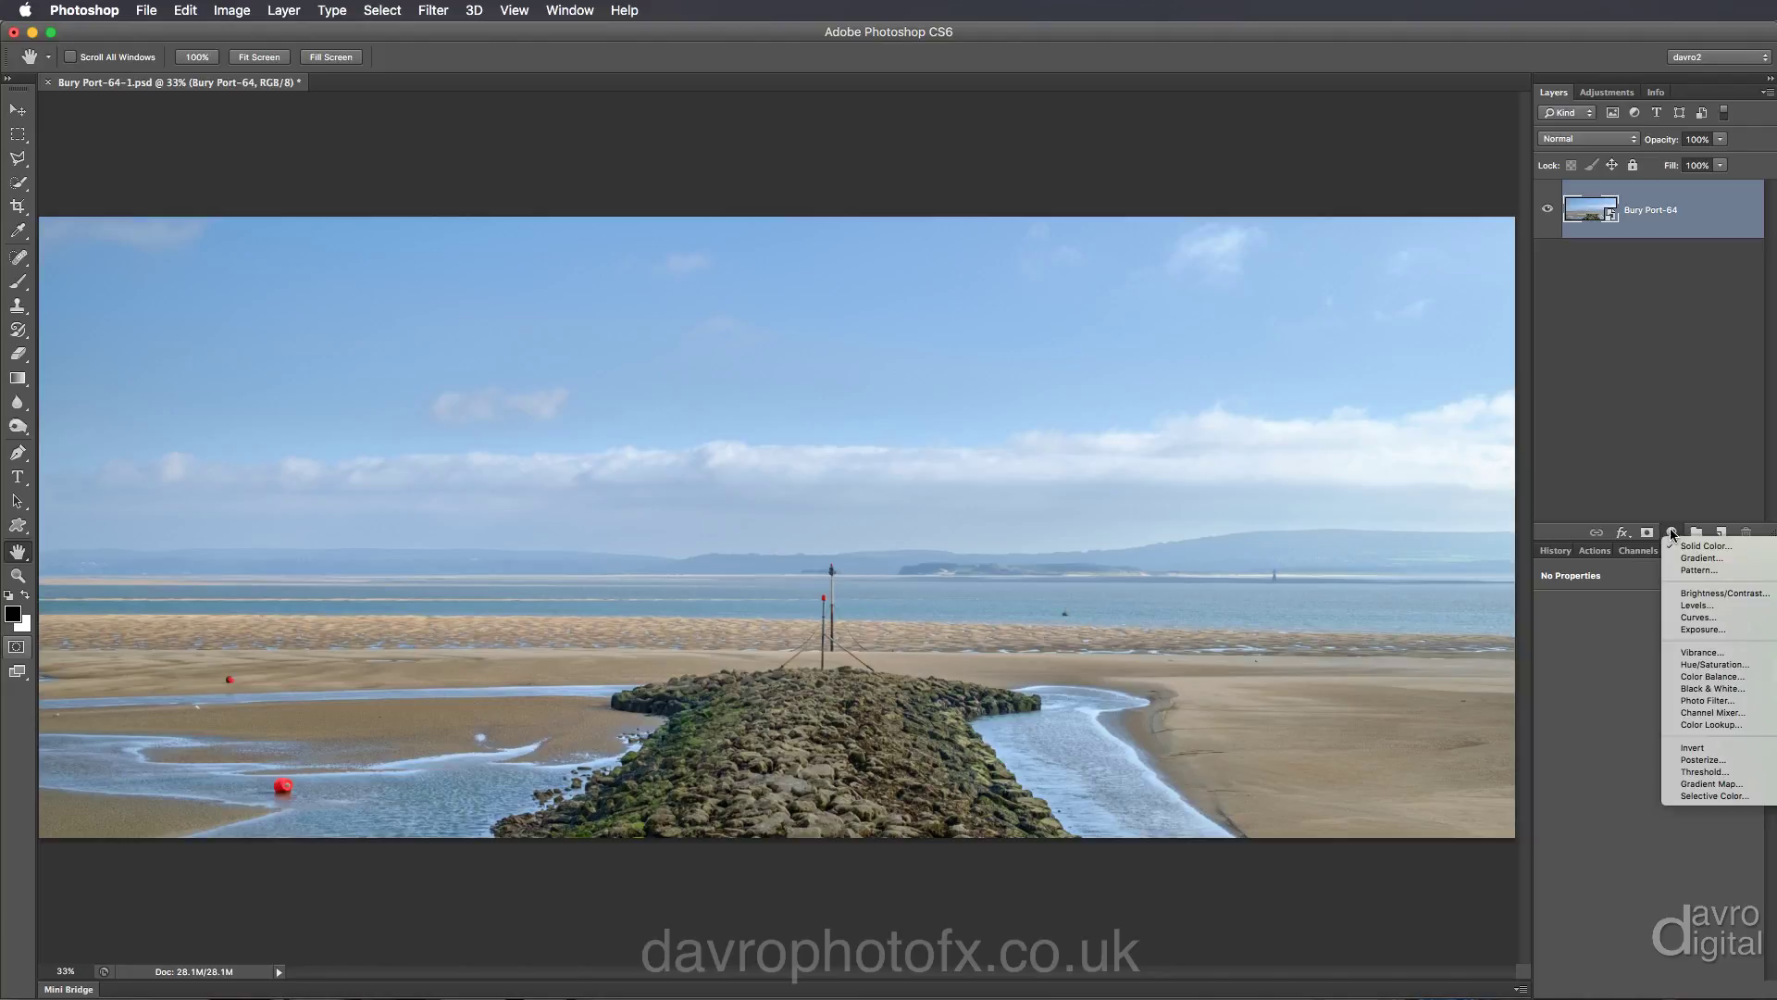
click(1688, 608)
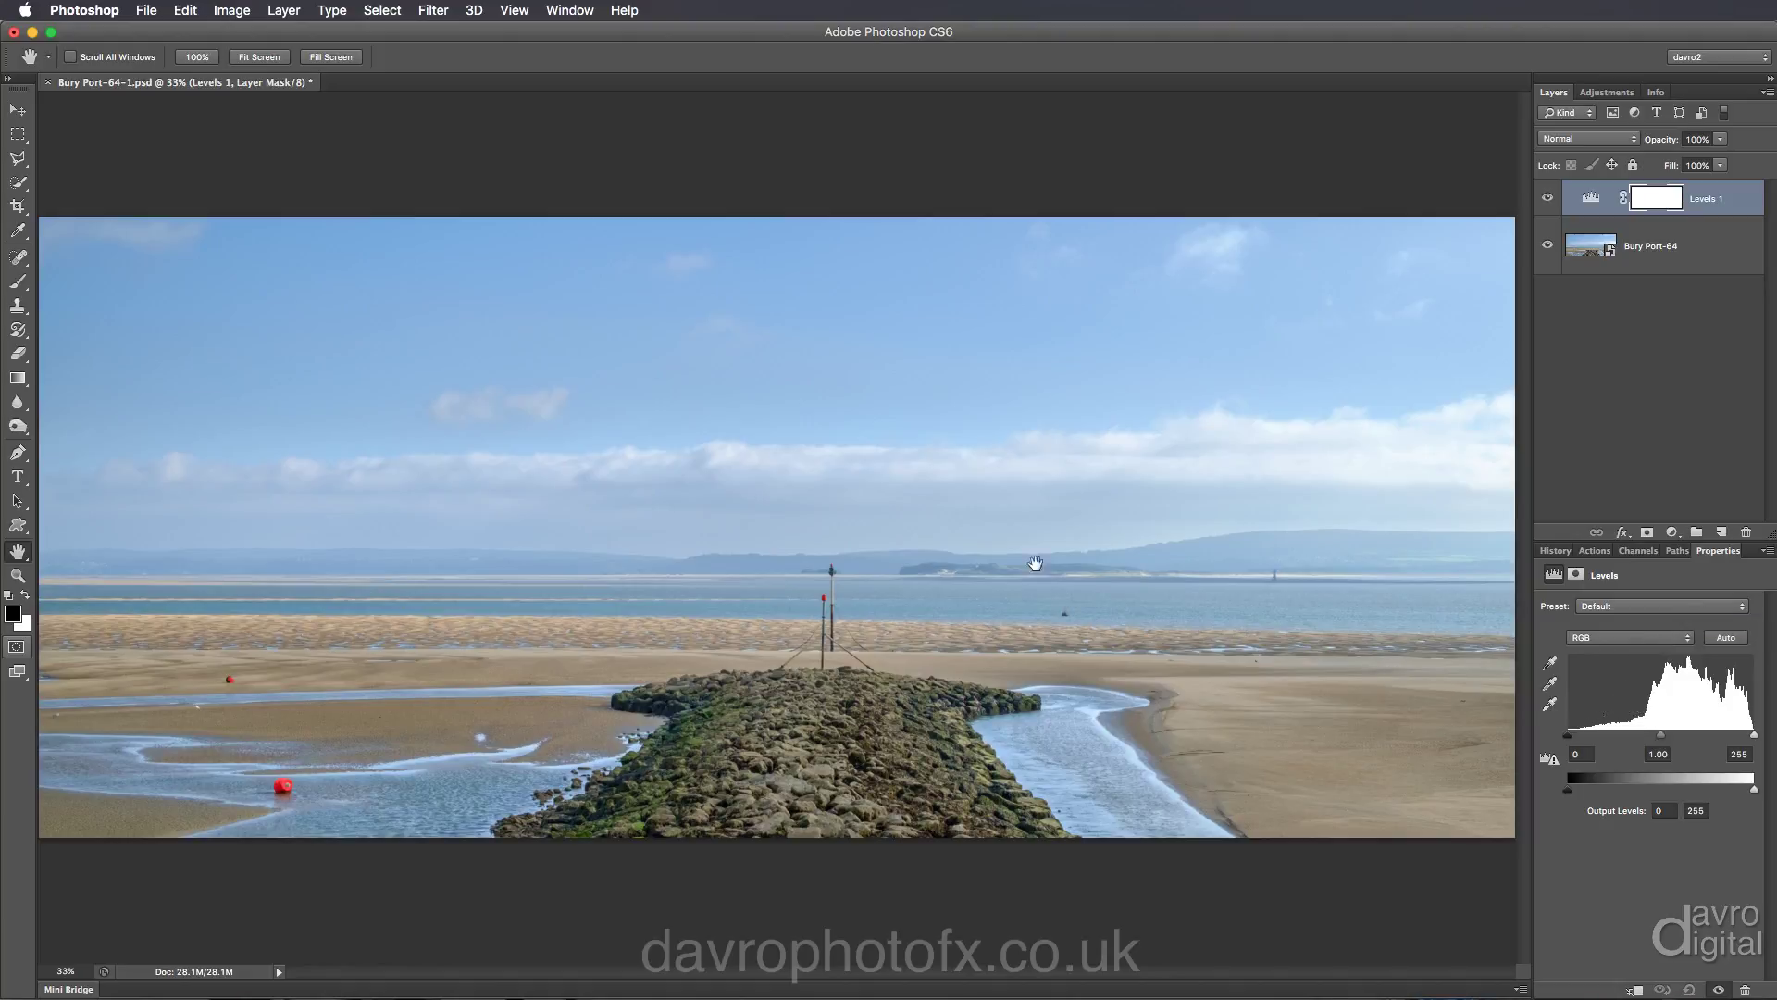
click(232, 11)
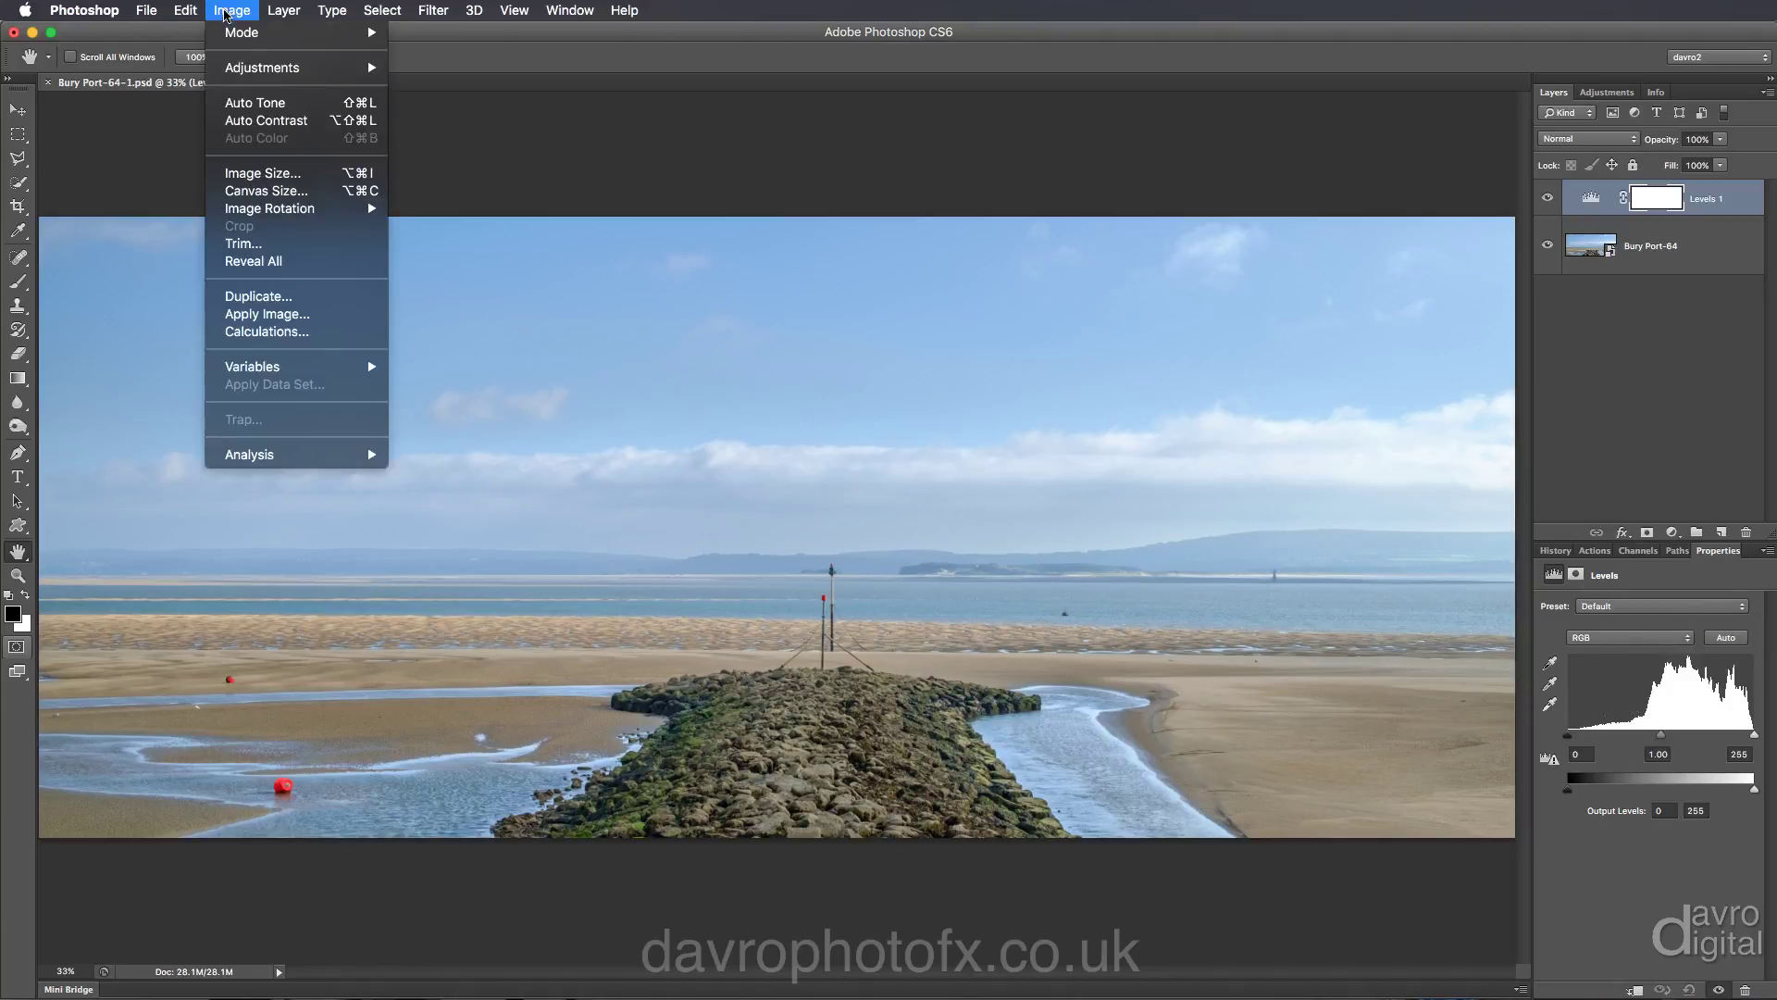
click(259, 317)
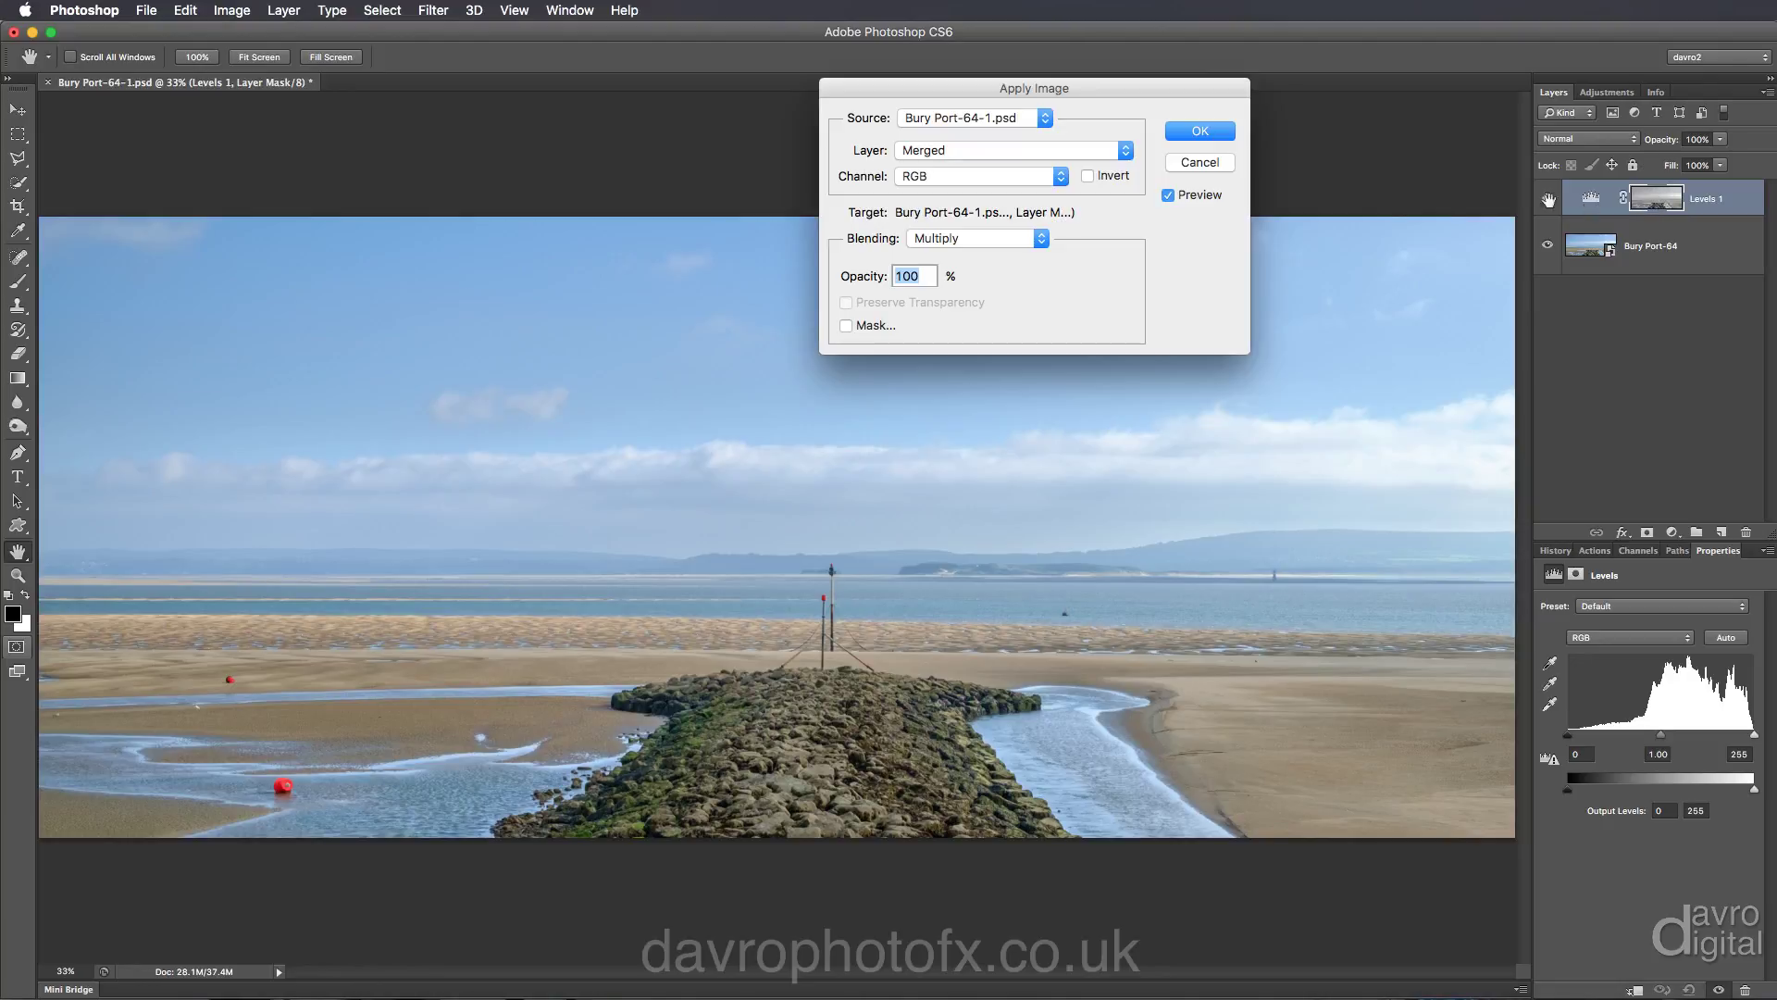
click(925, 175)
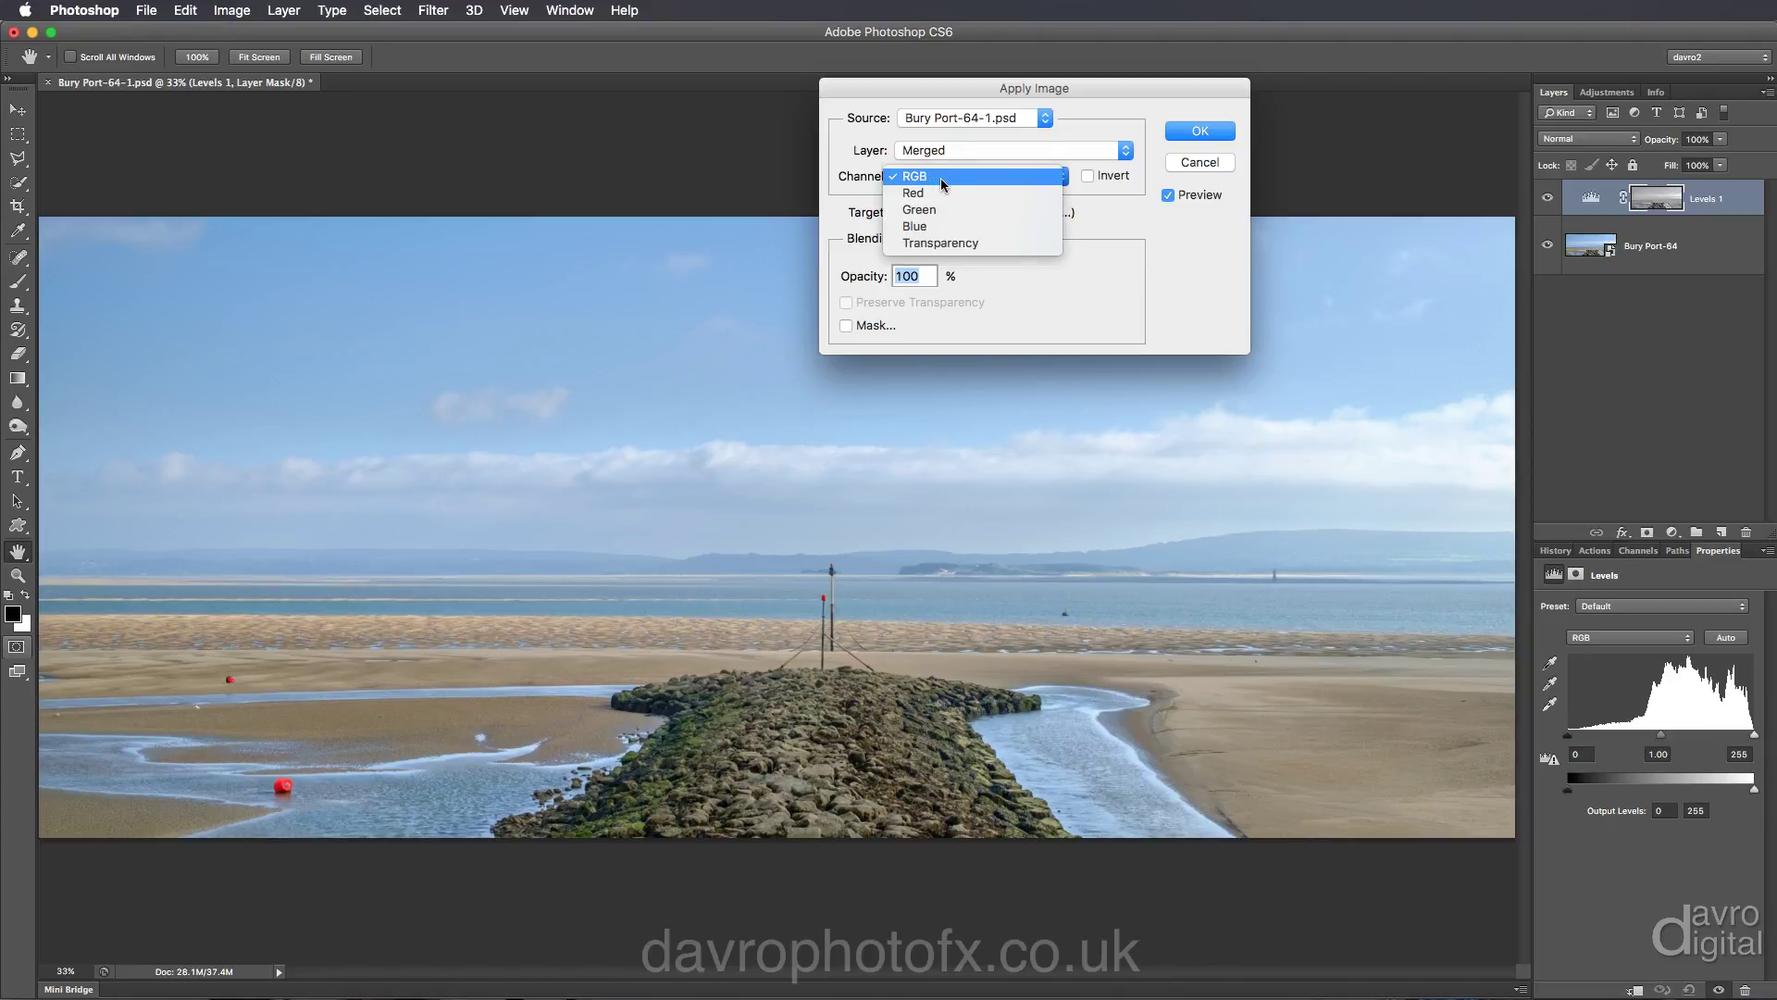
click(943, 229)
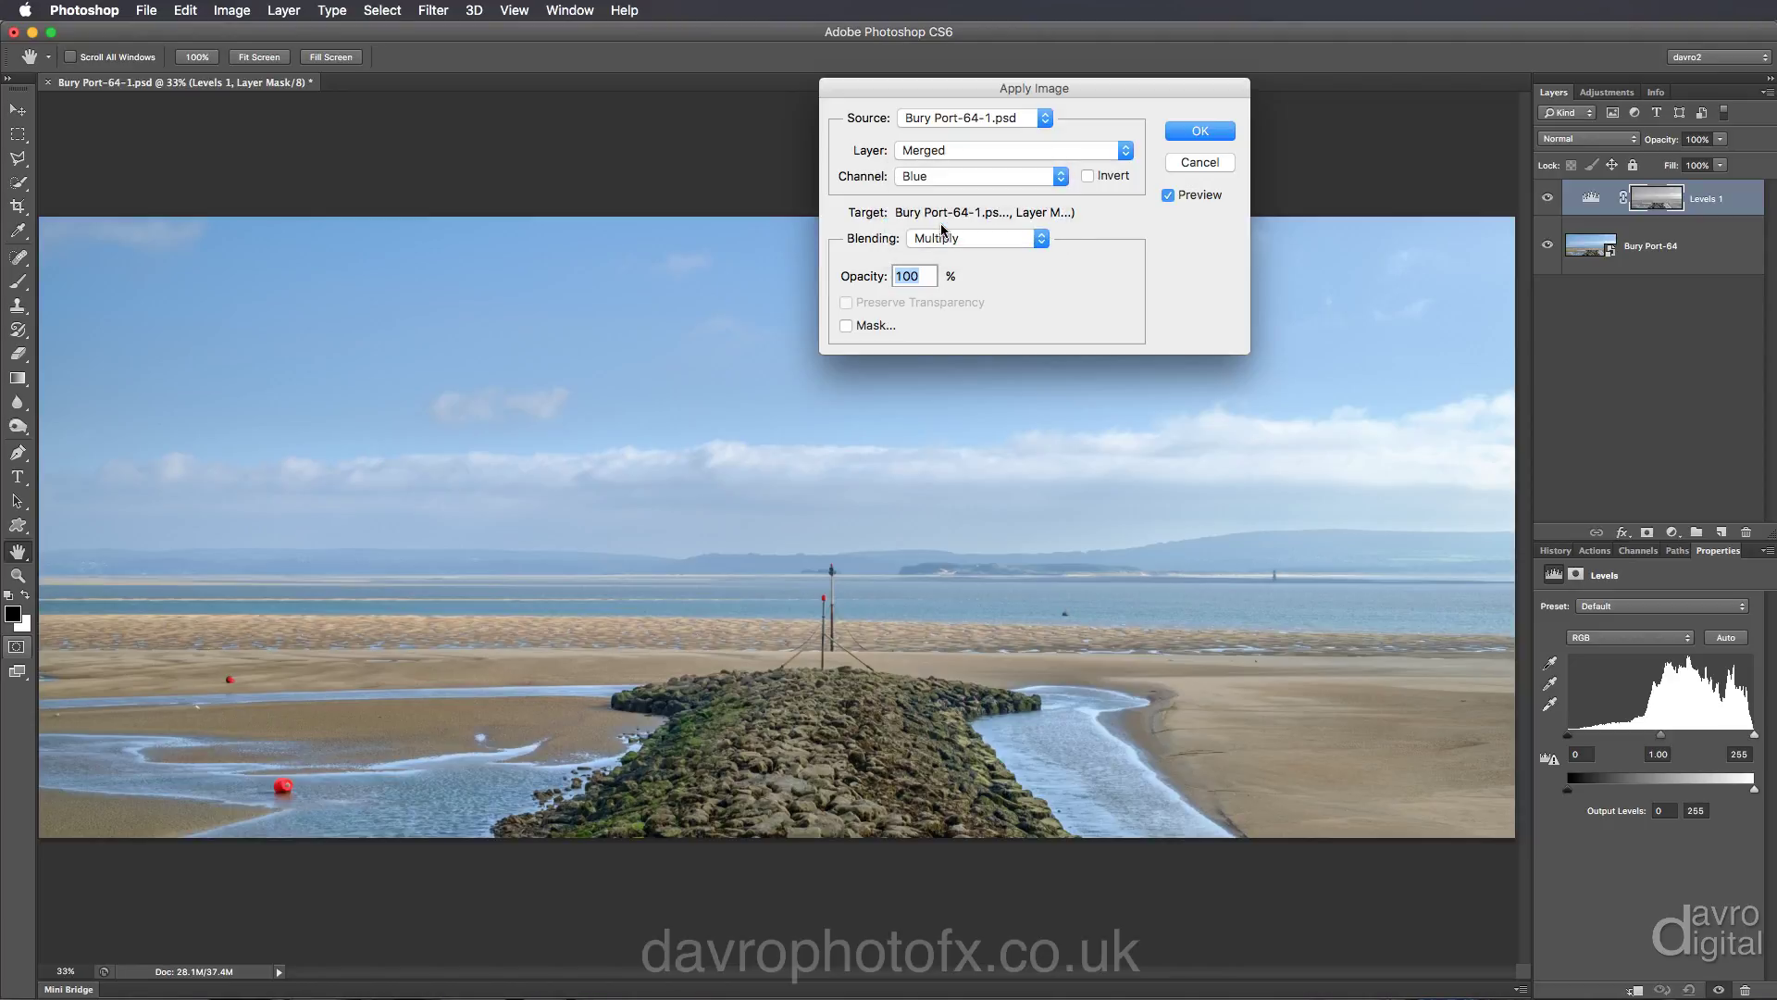
click(1203, 132)
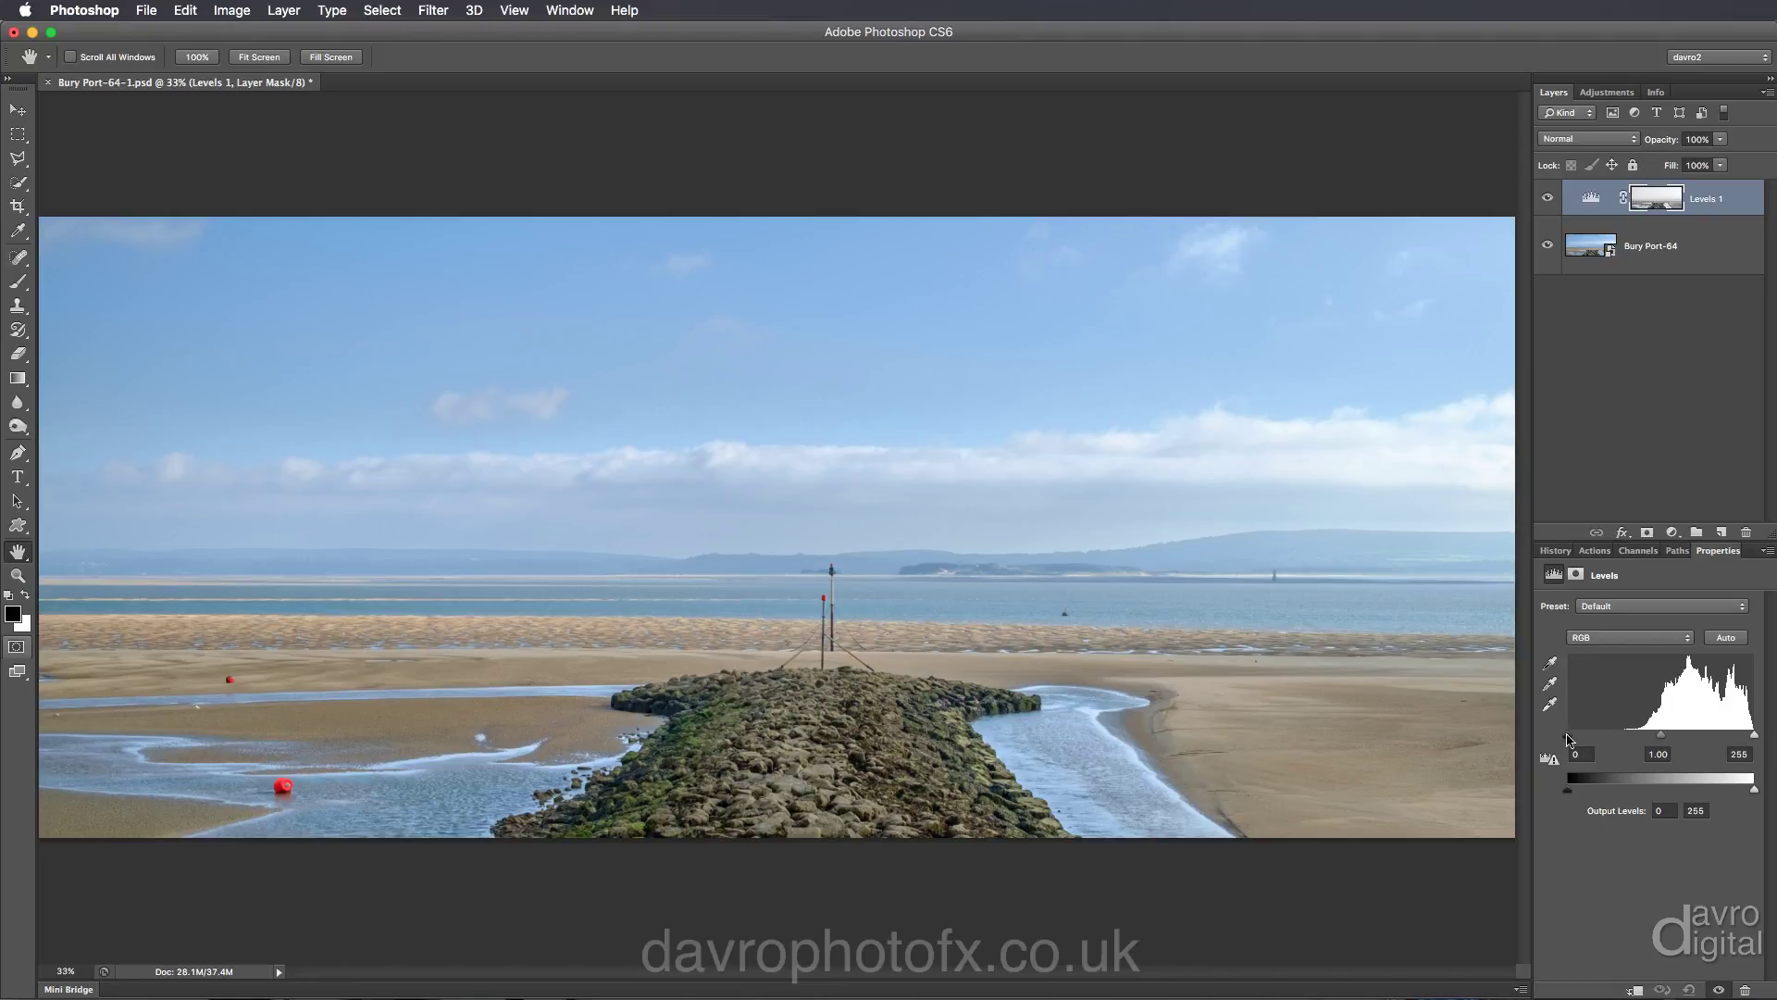
Step: Set the Levels shadow input to 82 and midtones to 1.10, and compare the image with the adjustment hidden and shown
drag(1568, 739, 1630, 740)
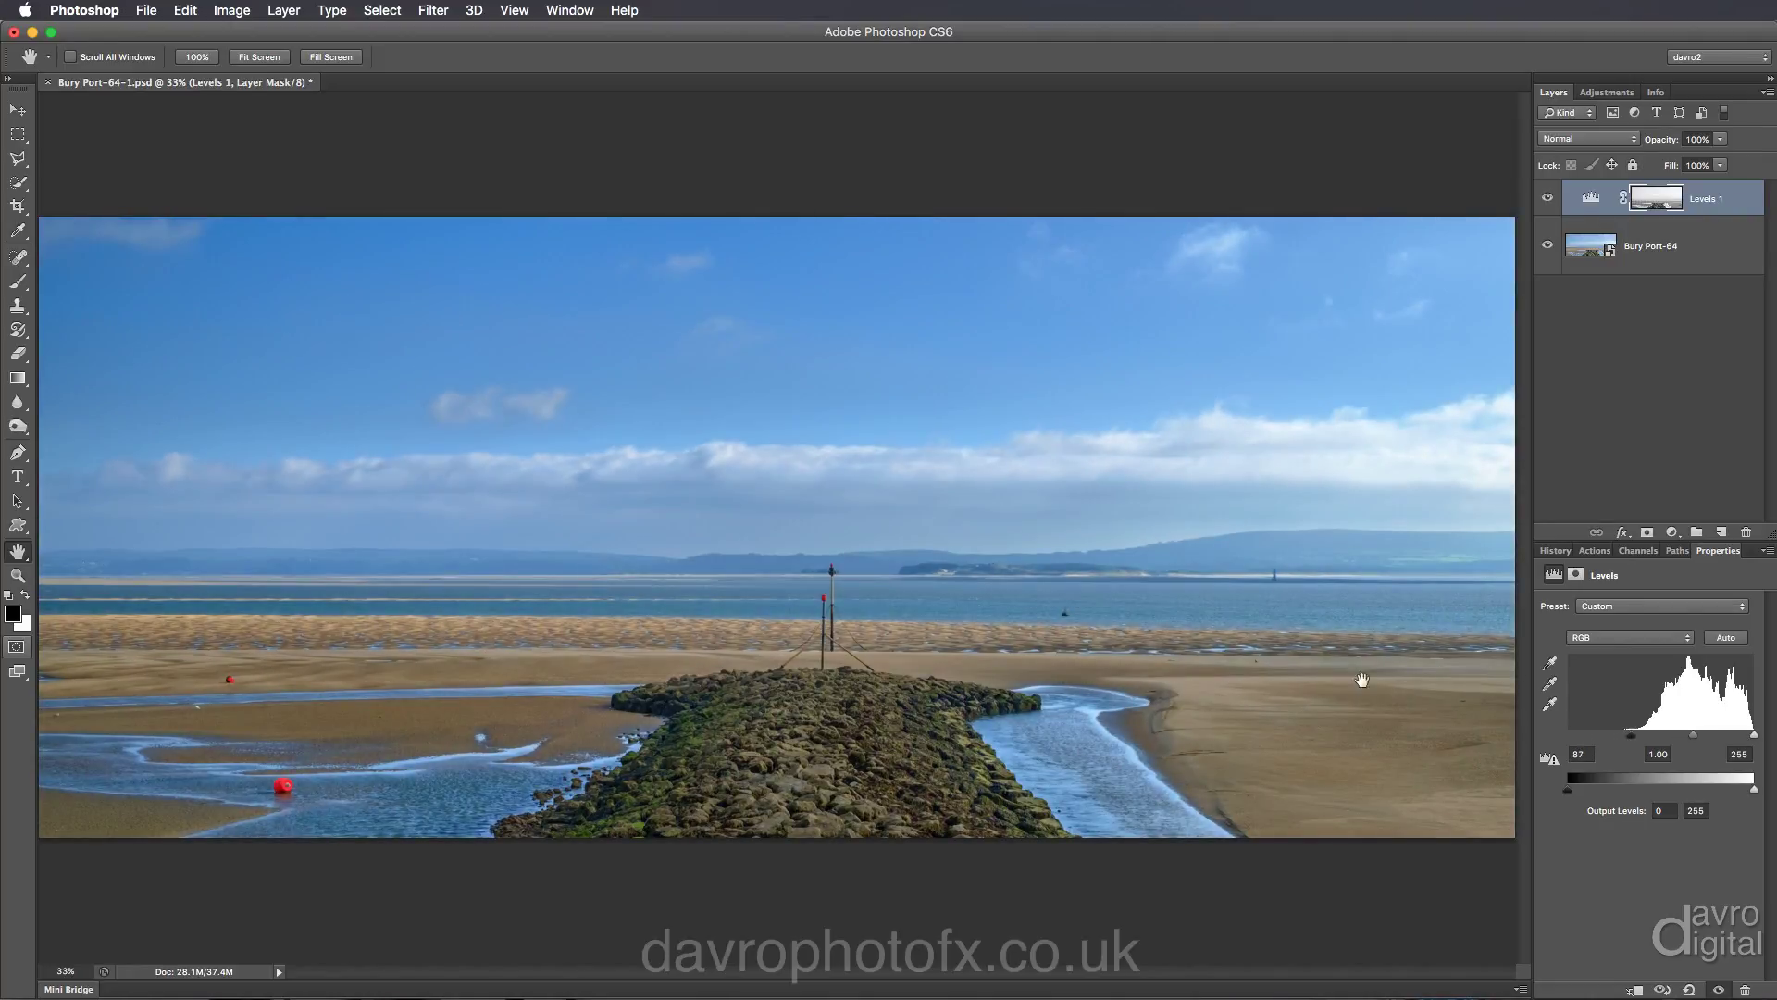
drag(1634, 740, 1627, 740)
drag(1693, 738, 1688, 739)
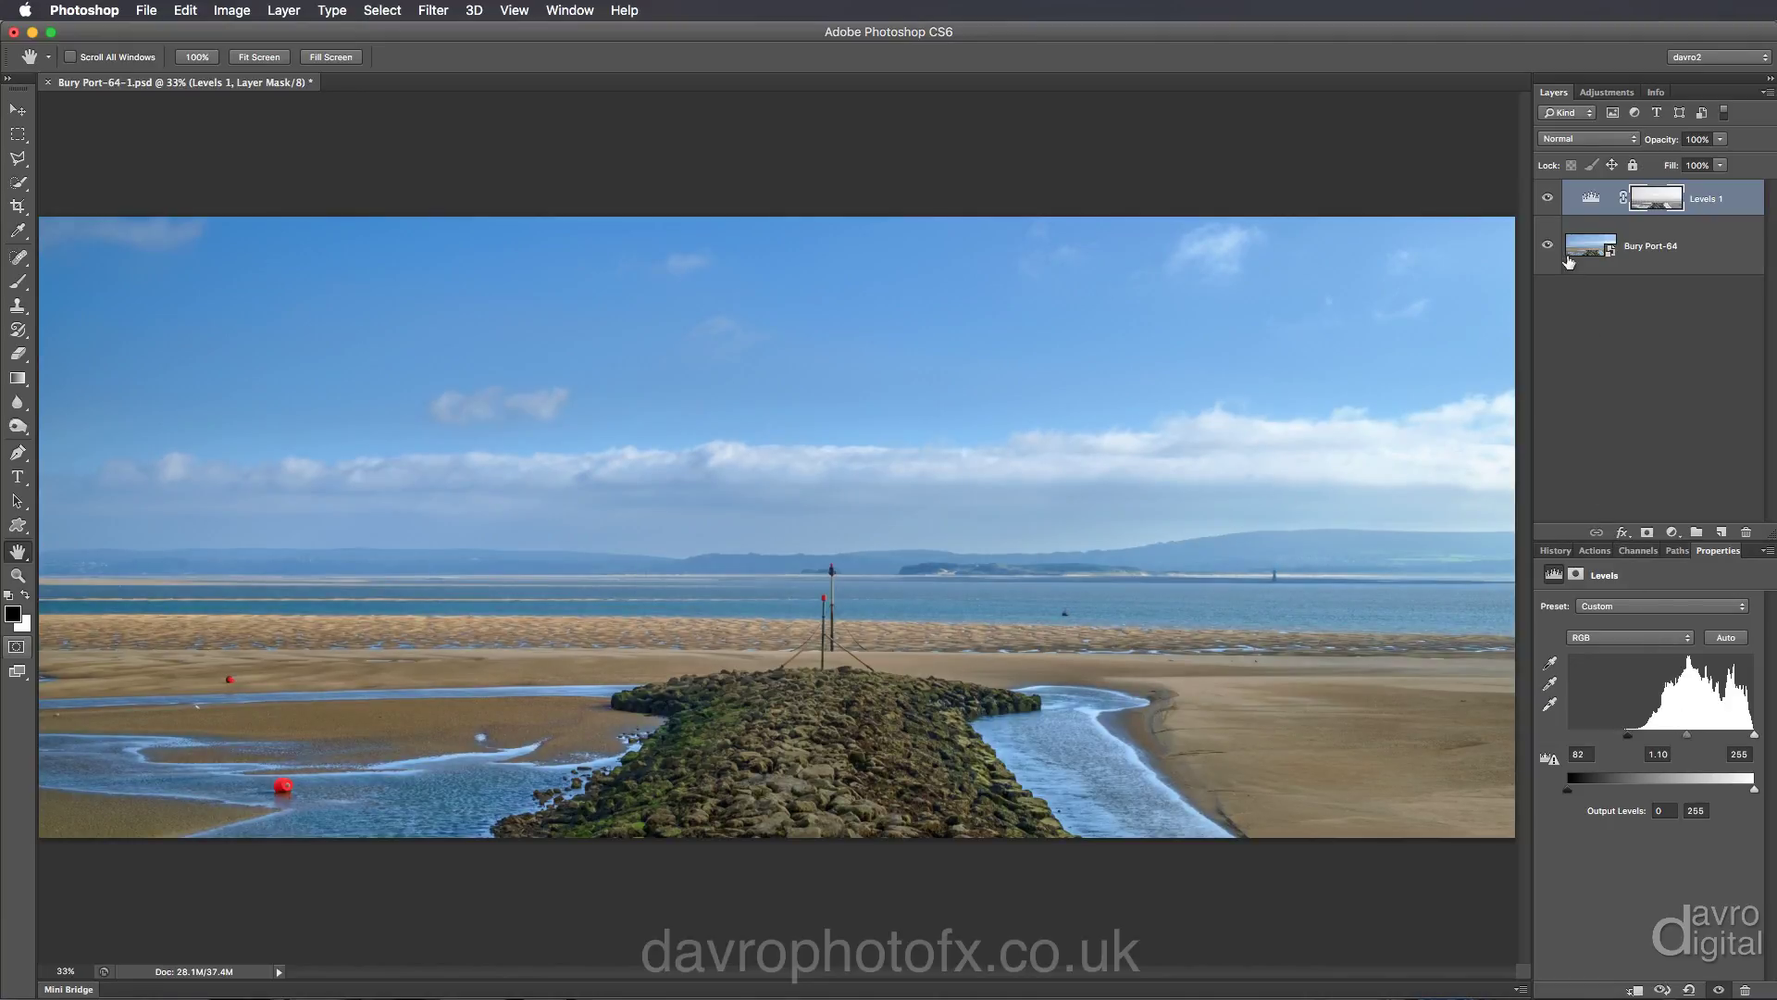
click(1547, 199)
click(1548, 200)
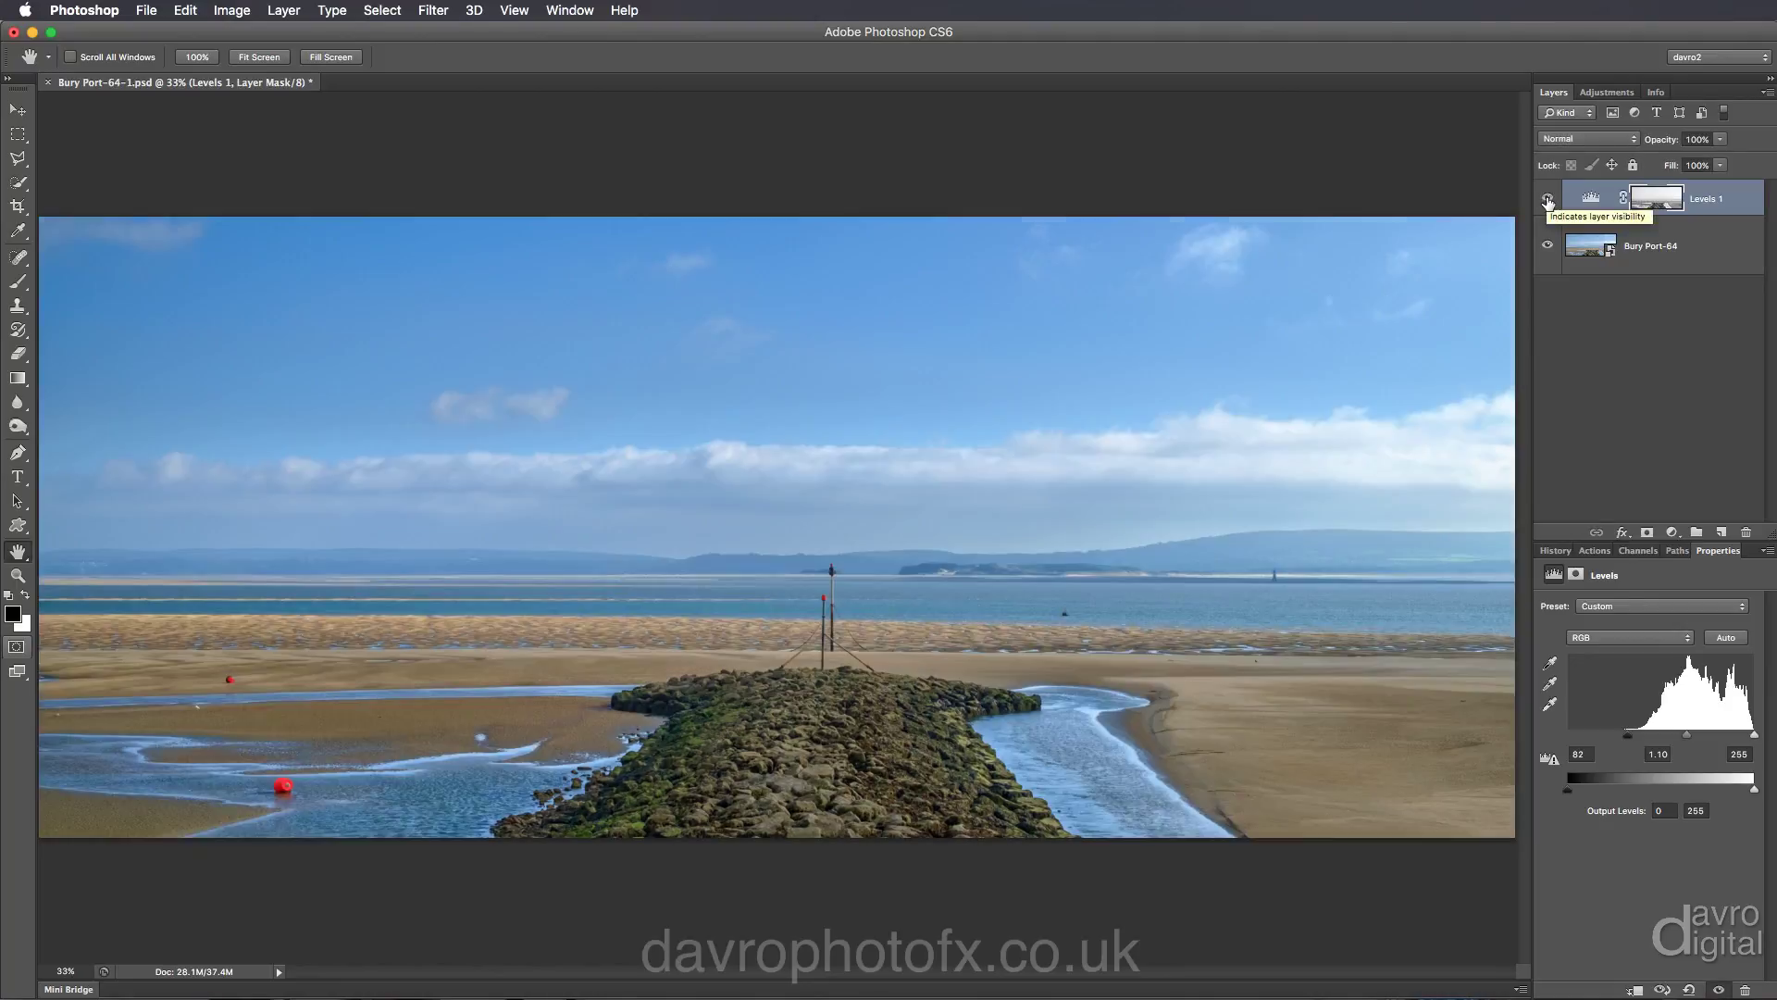
click(1547, 199)
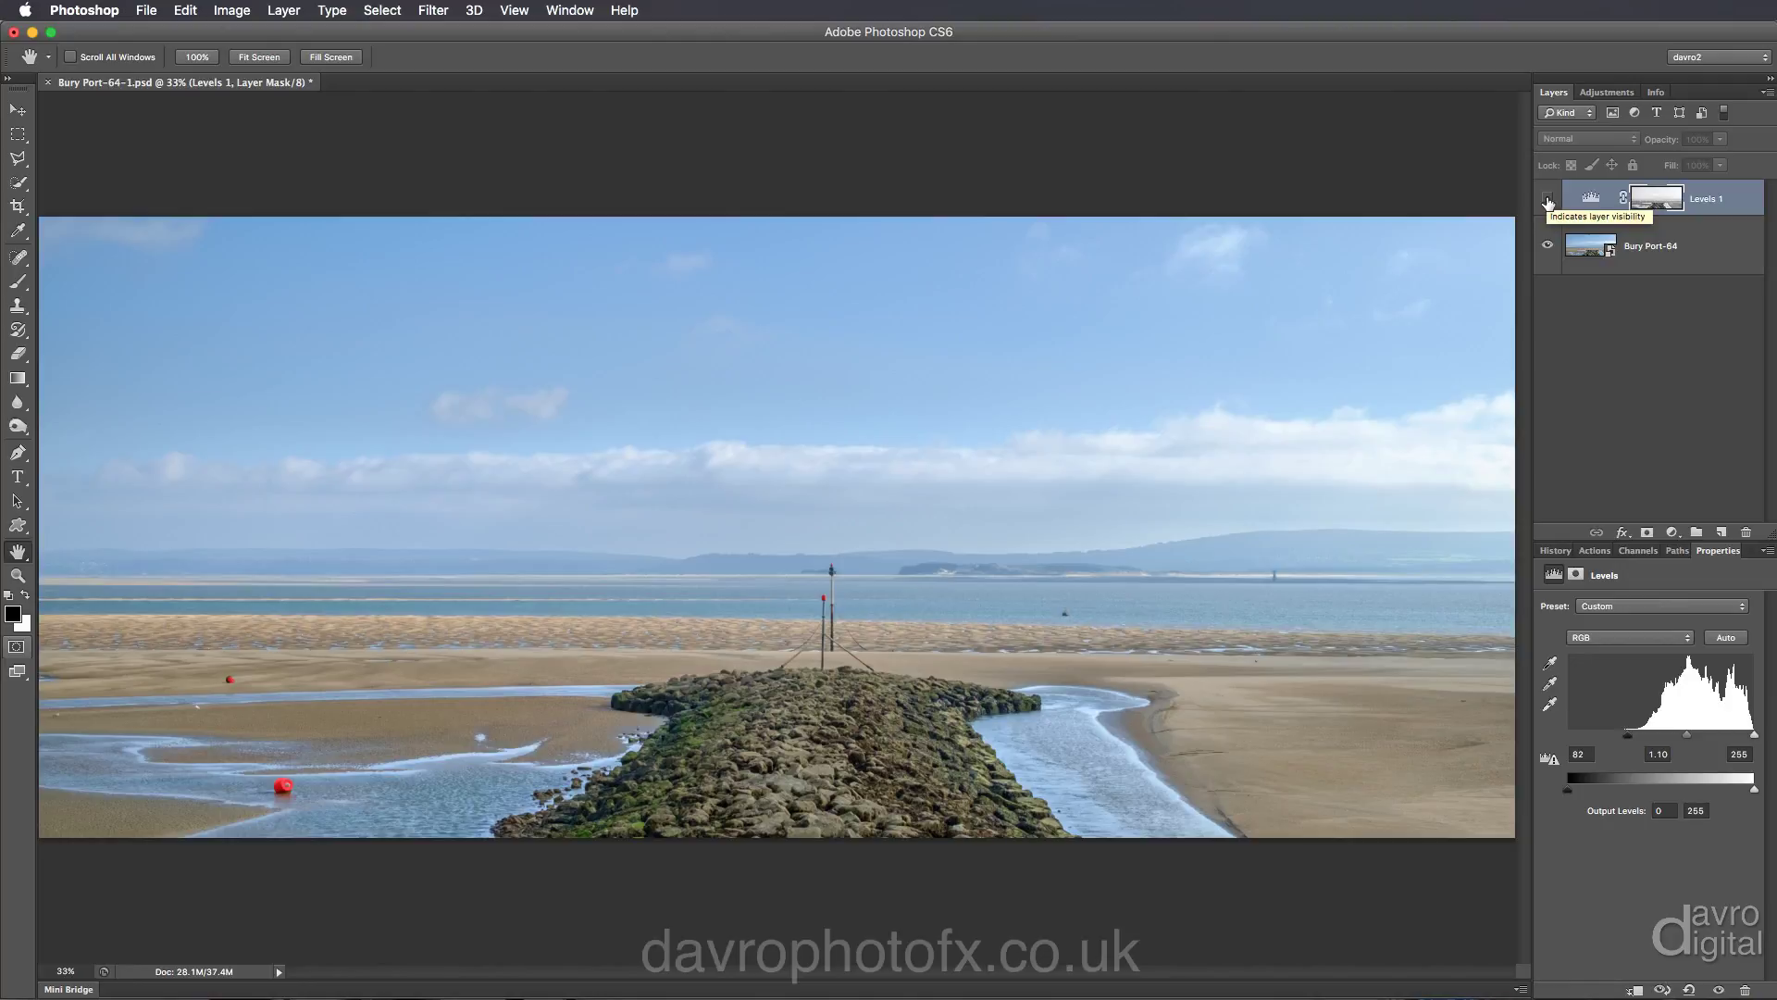
click(1547, 200)
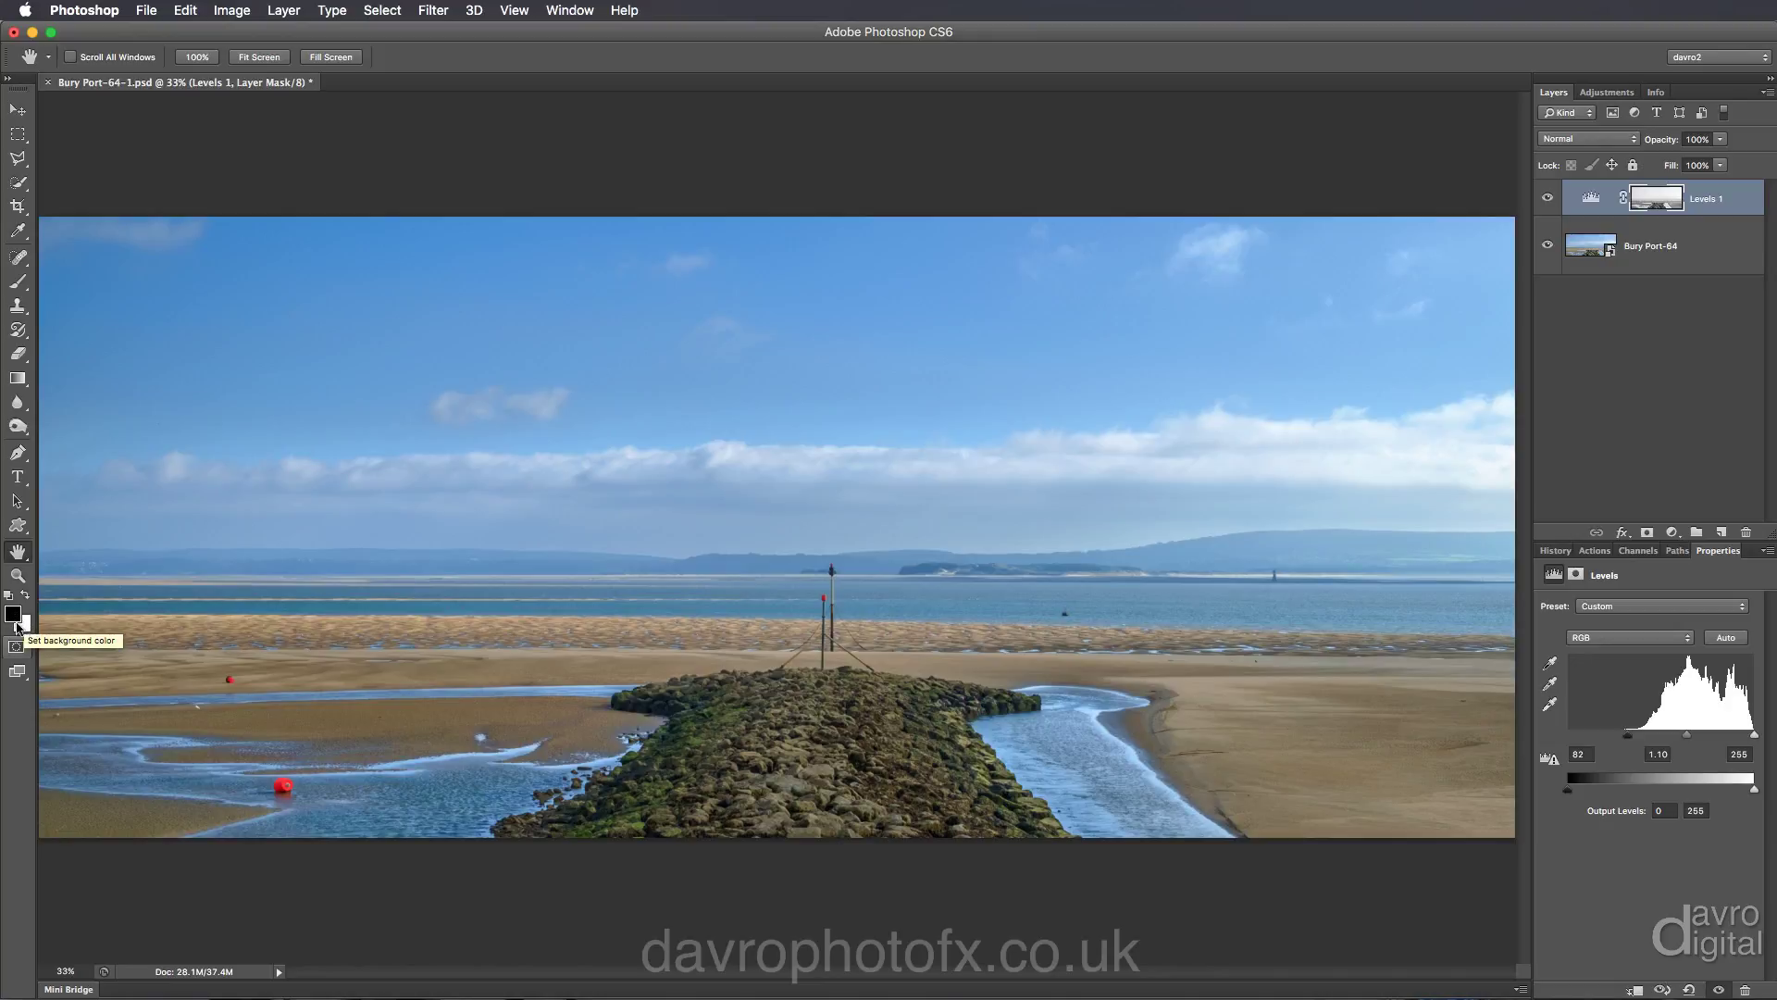
Step: Set up the Gradient tool as a linear gradient with the Foreground to Transparent preset in black
click(18, 378)
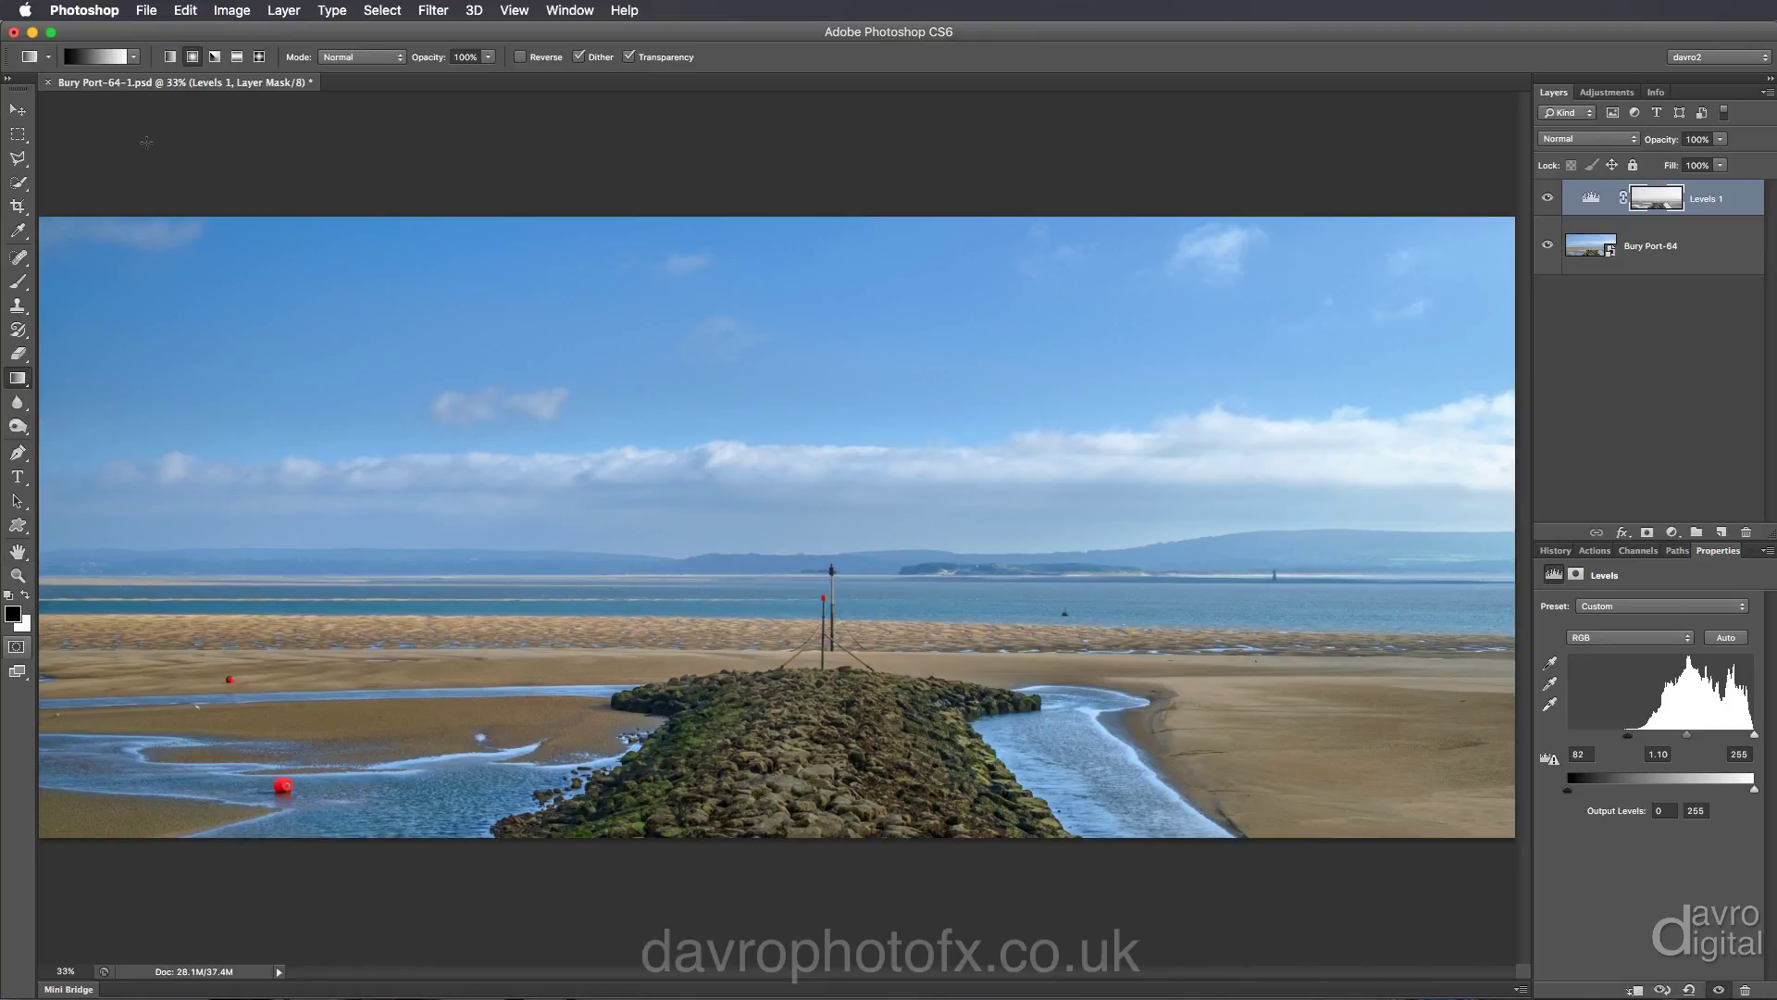
click(167, 57)
click(97, 59)
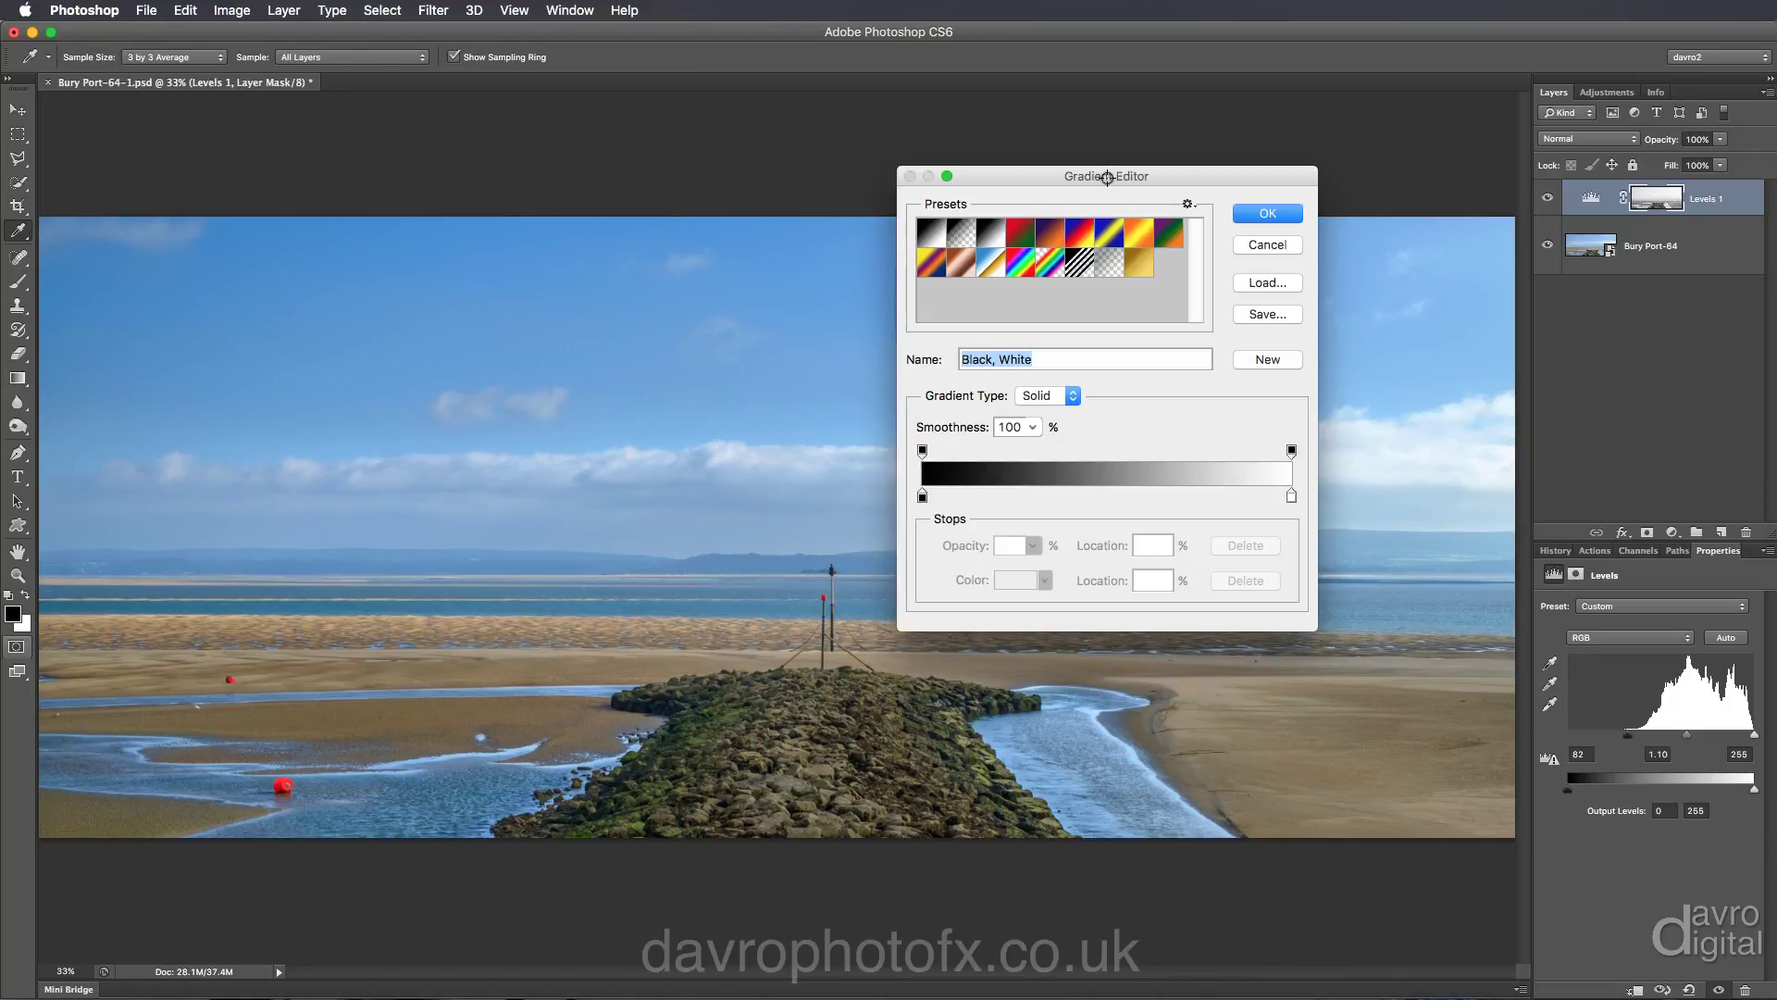
click(963, 233)
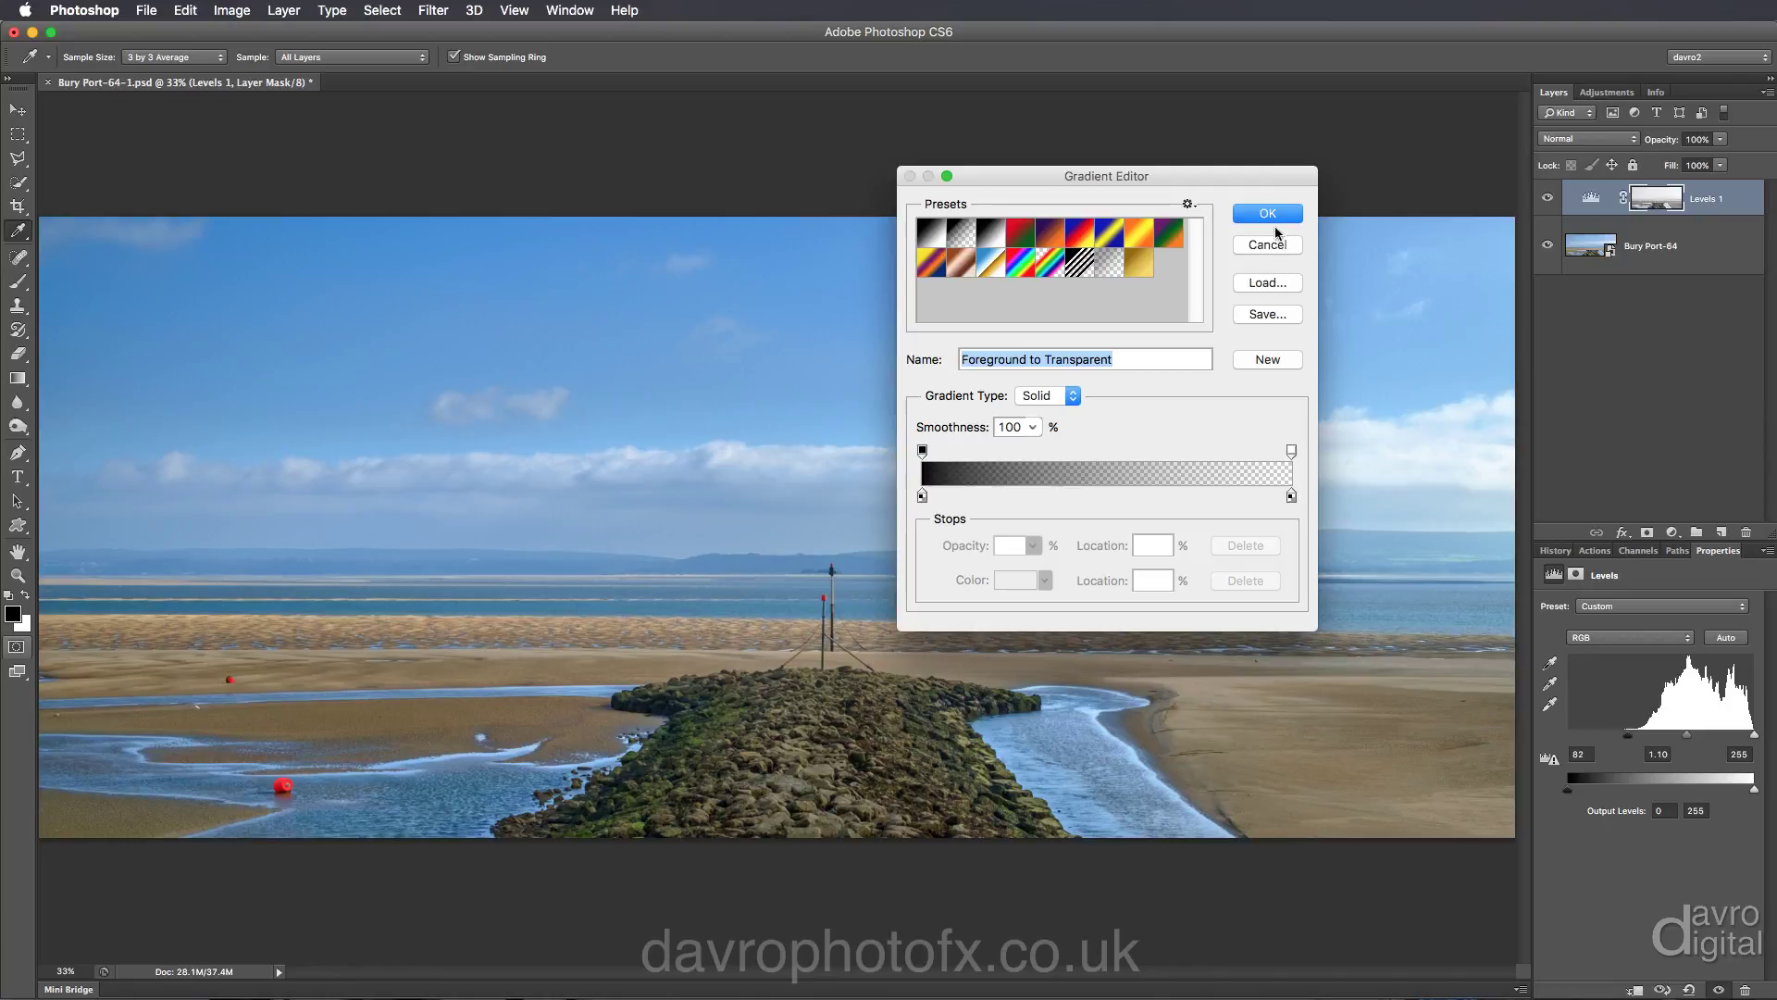
click(1270, 213)
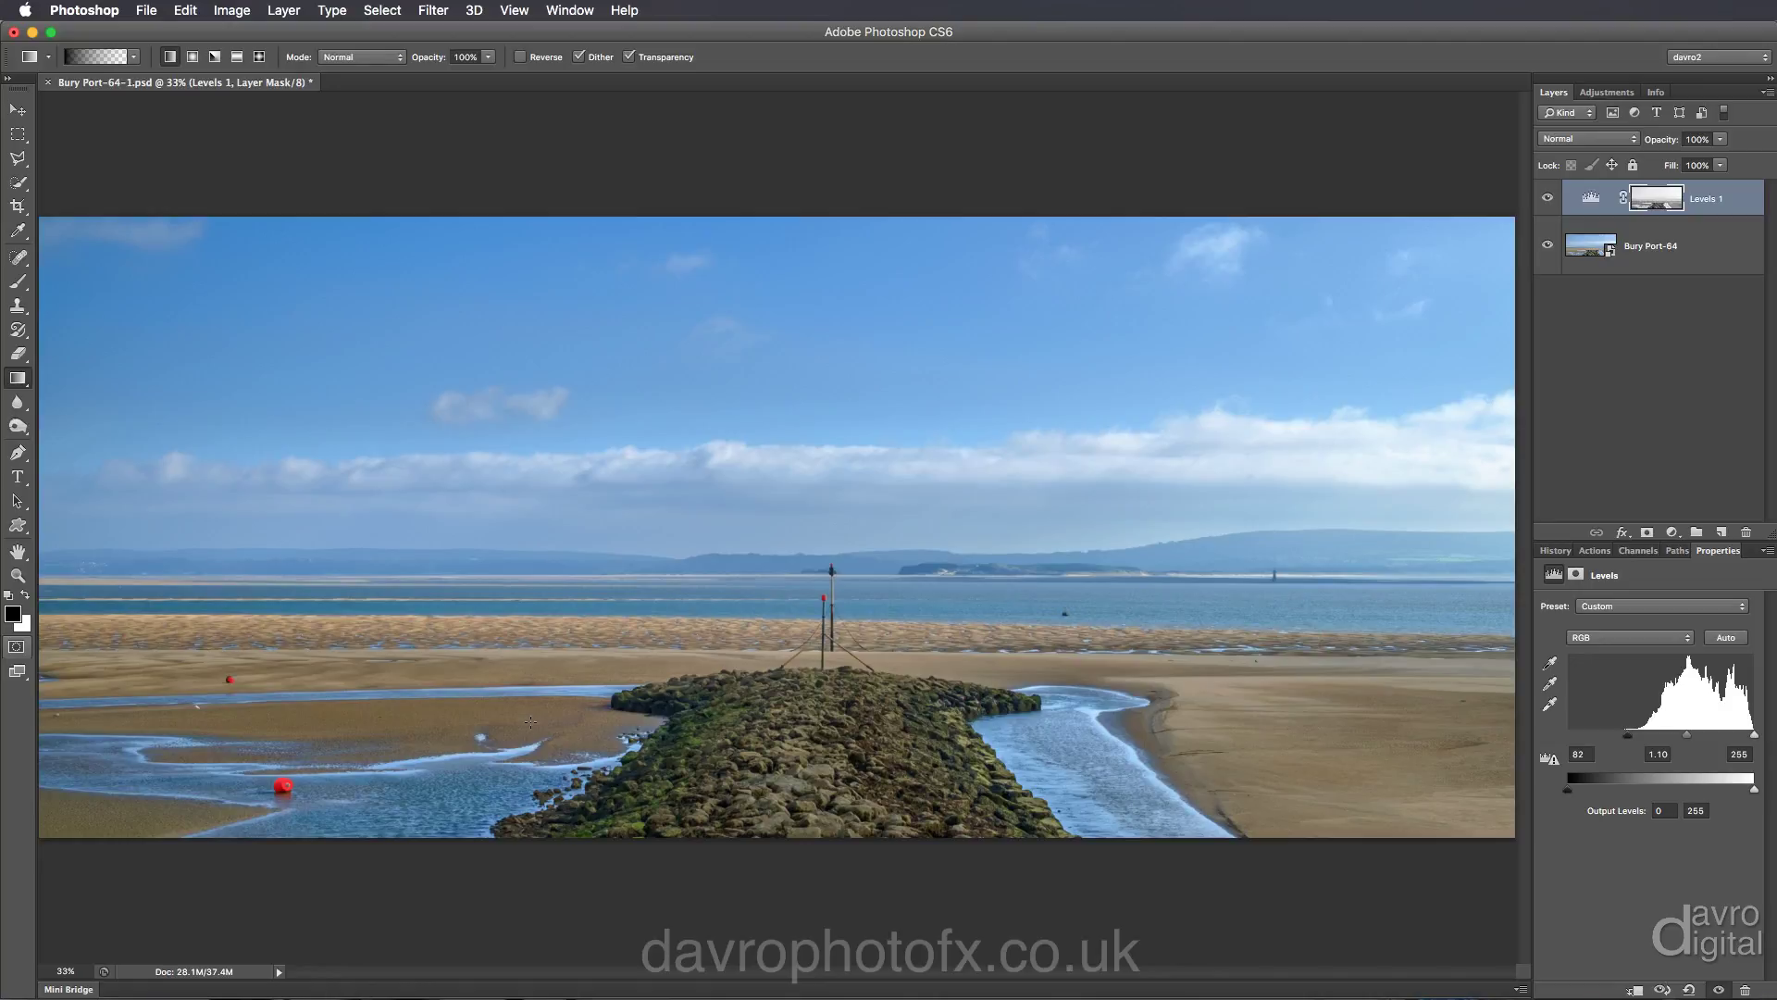
Step: Mask the Levels adjustment off the beach with black gradients drawn from the foreground up towards the horizon, and compare before and after
drag(537, 622, 538, 594)
drag(543, 488, 612, 544)
key(shift)
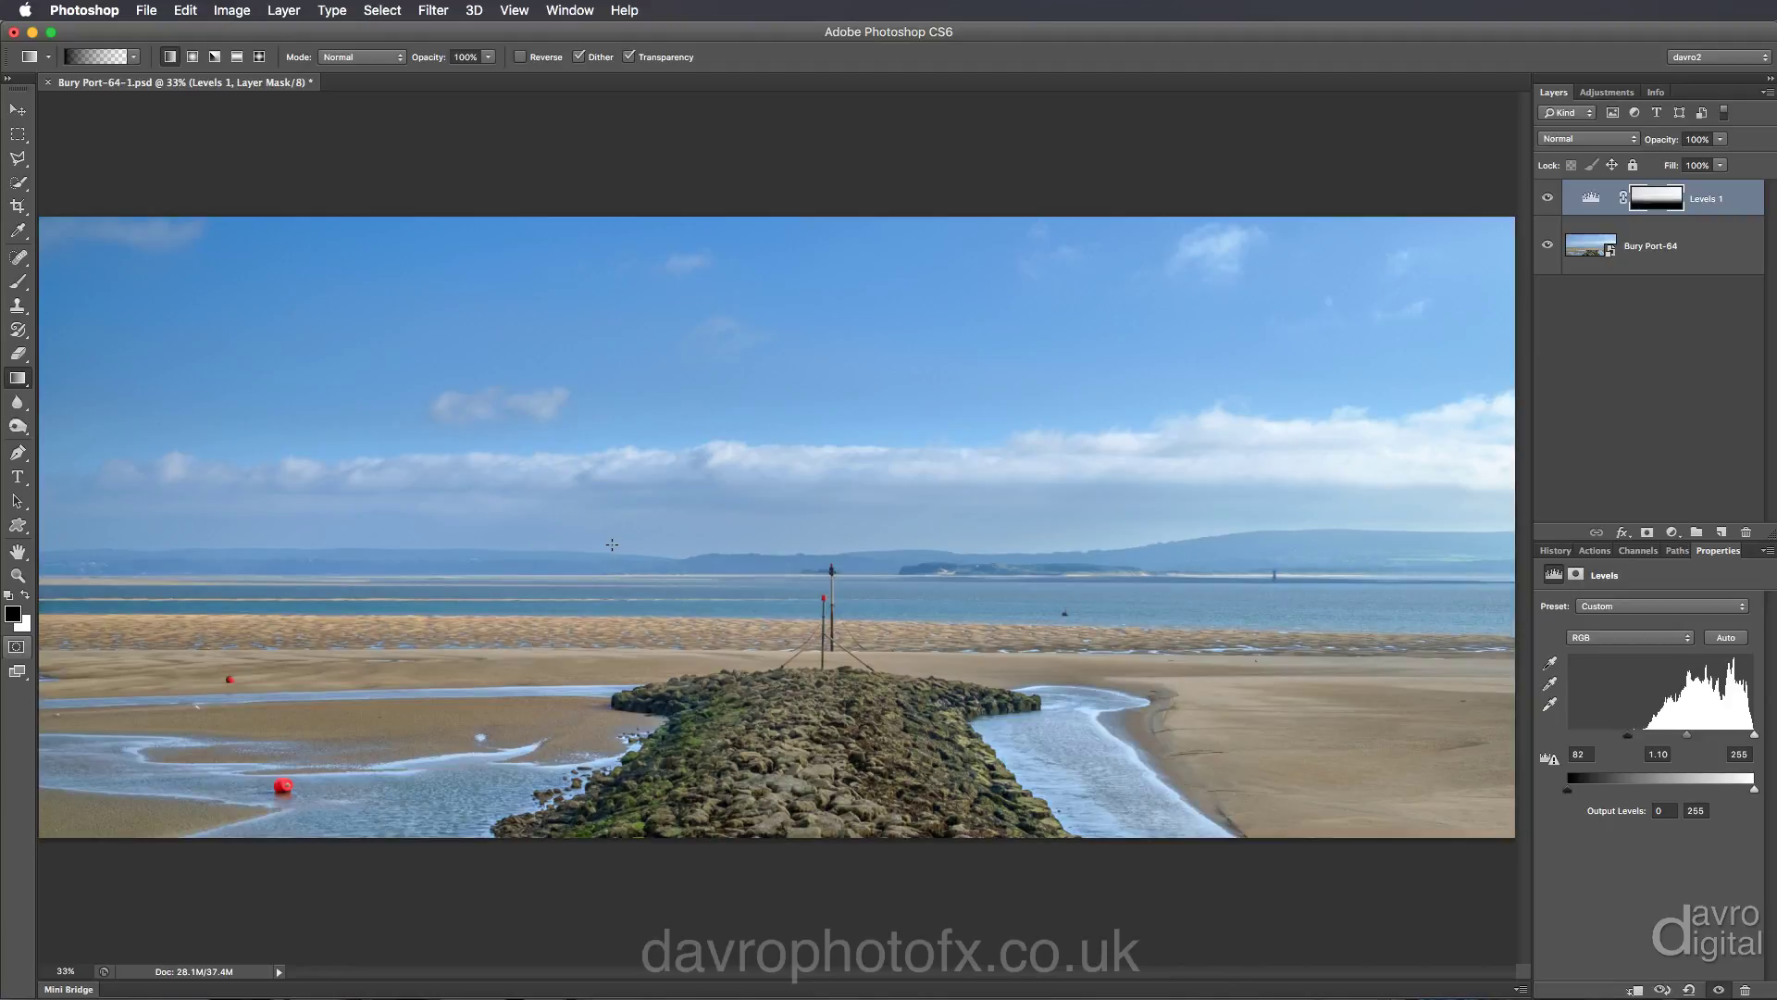
drag(548, 683, 554, 570)
click(1548, 198)
click(1547, 198)
Step: Stamp all visible layers into a new top layer and apply Match Color to it with Neutralize, a partial Fade and Color Intensity 100
drag(1592, 220, 1592, 209)
key(super+alt+shift+e)
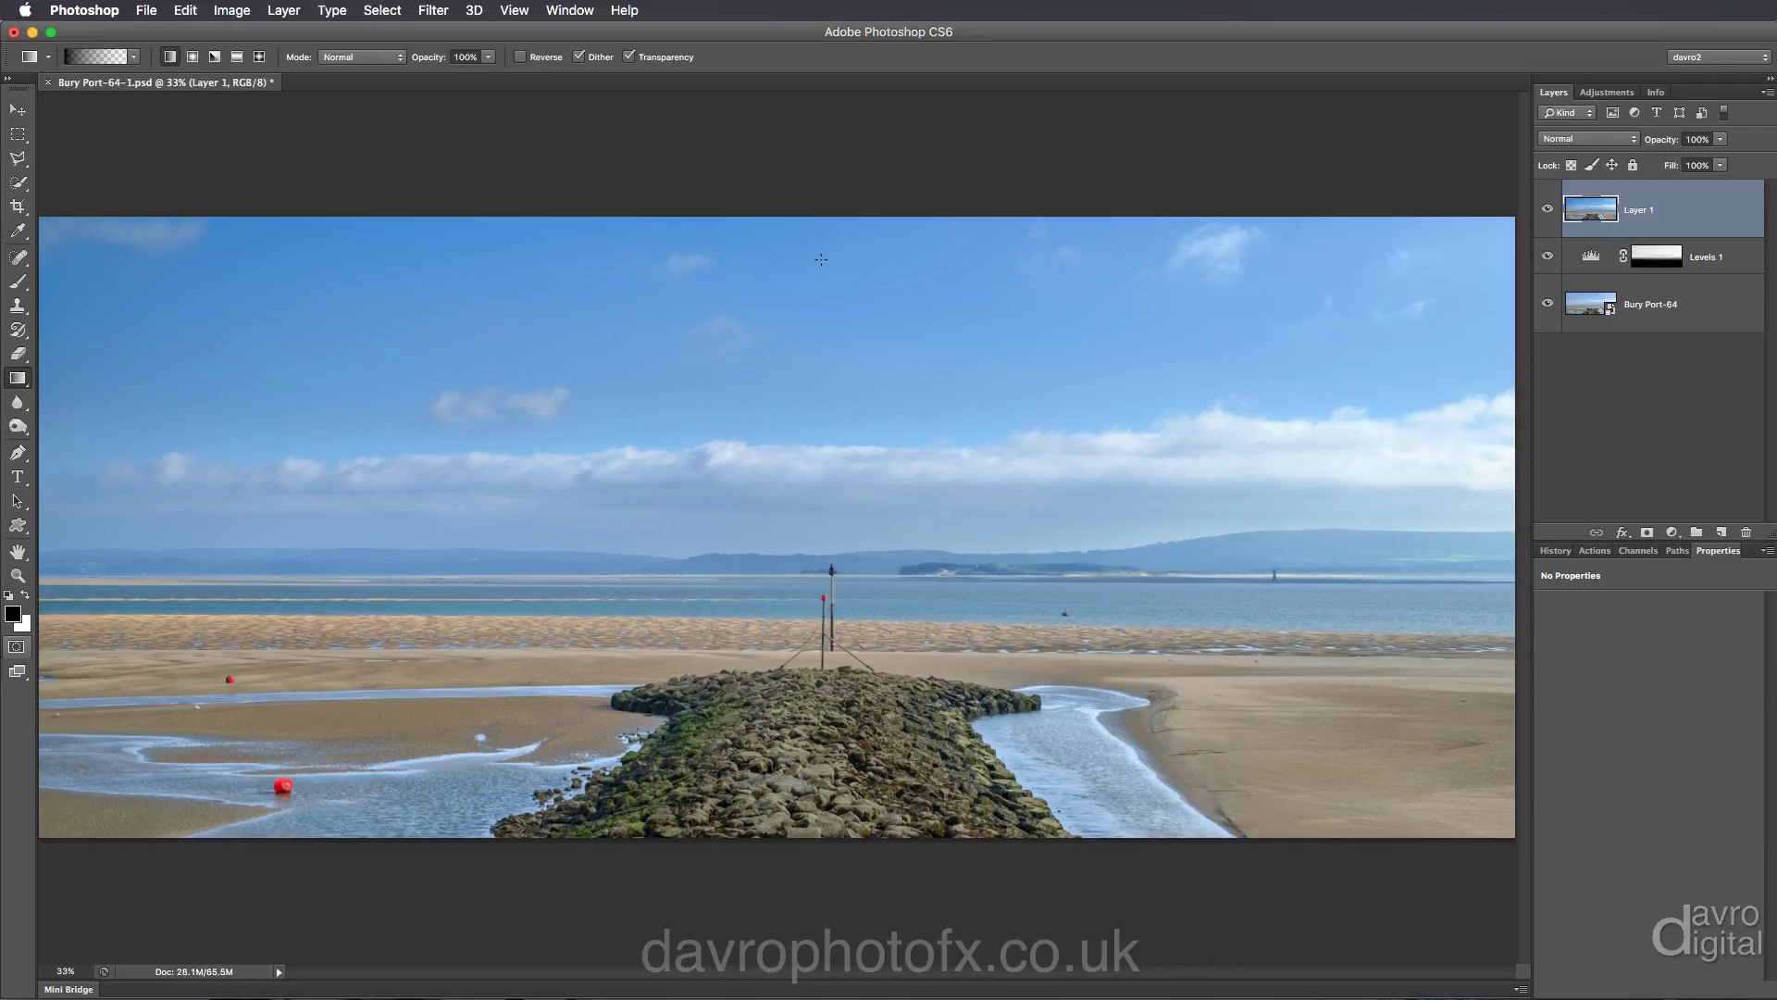
click(230, 10)
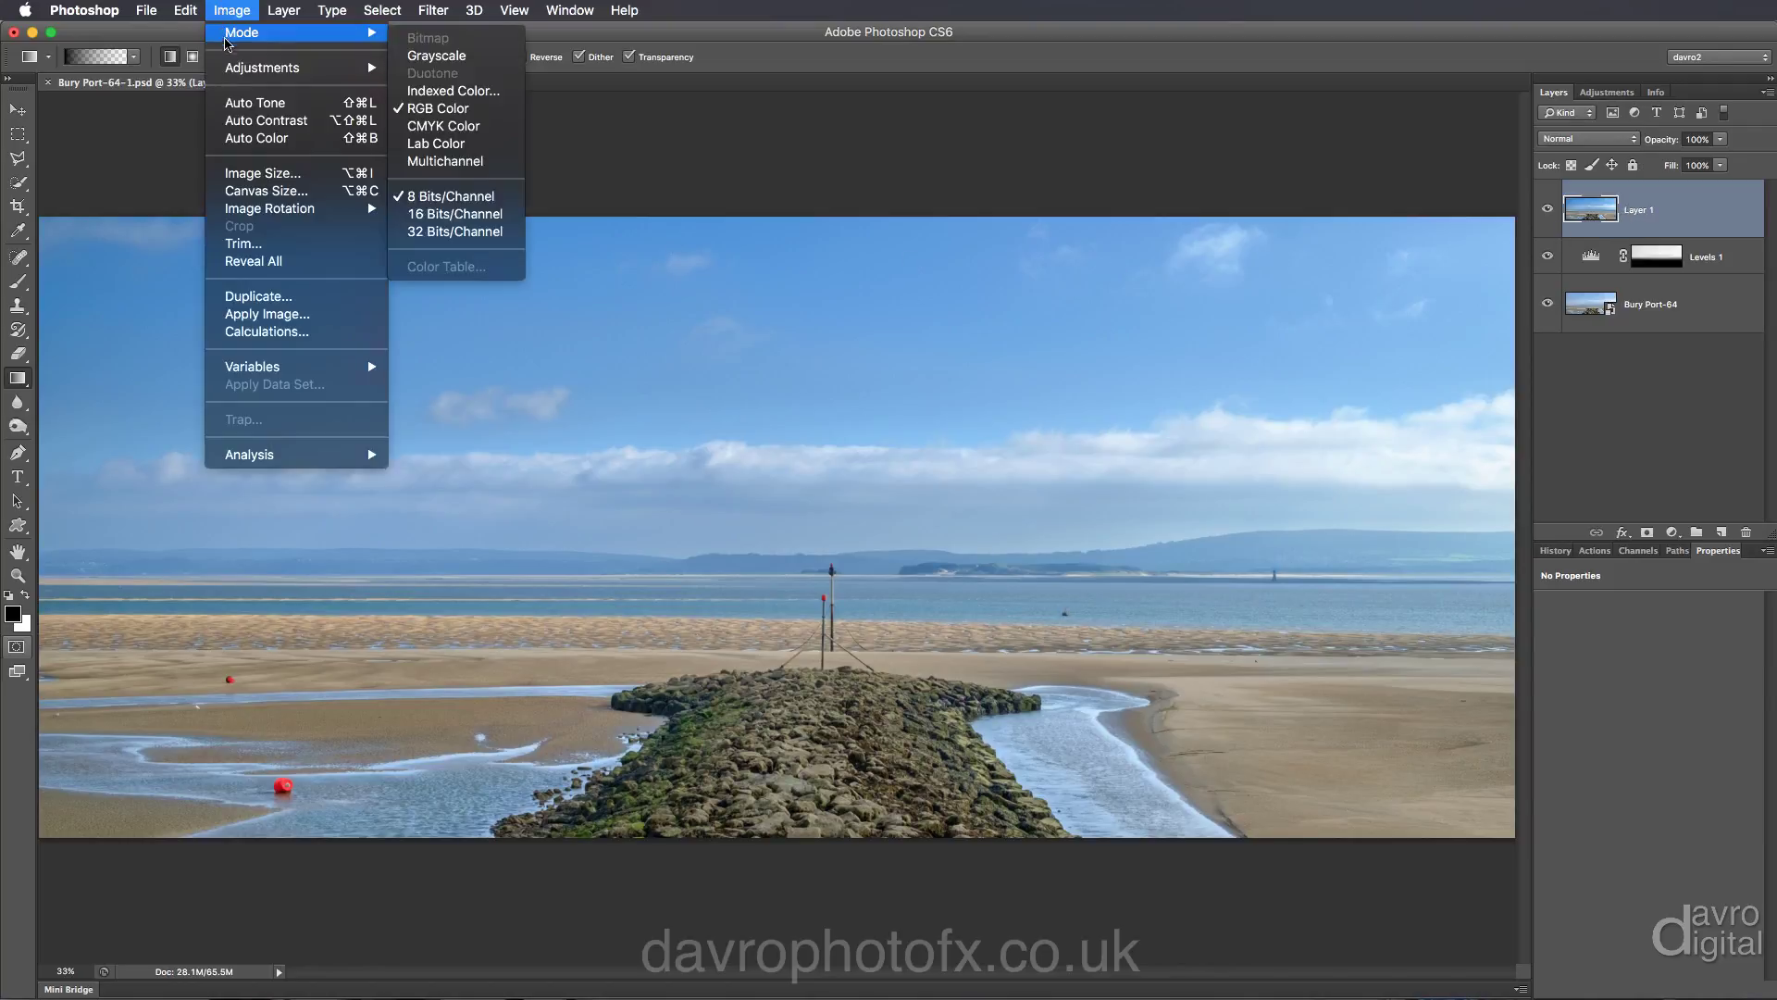
mouse_move(234, 66)
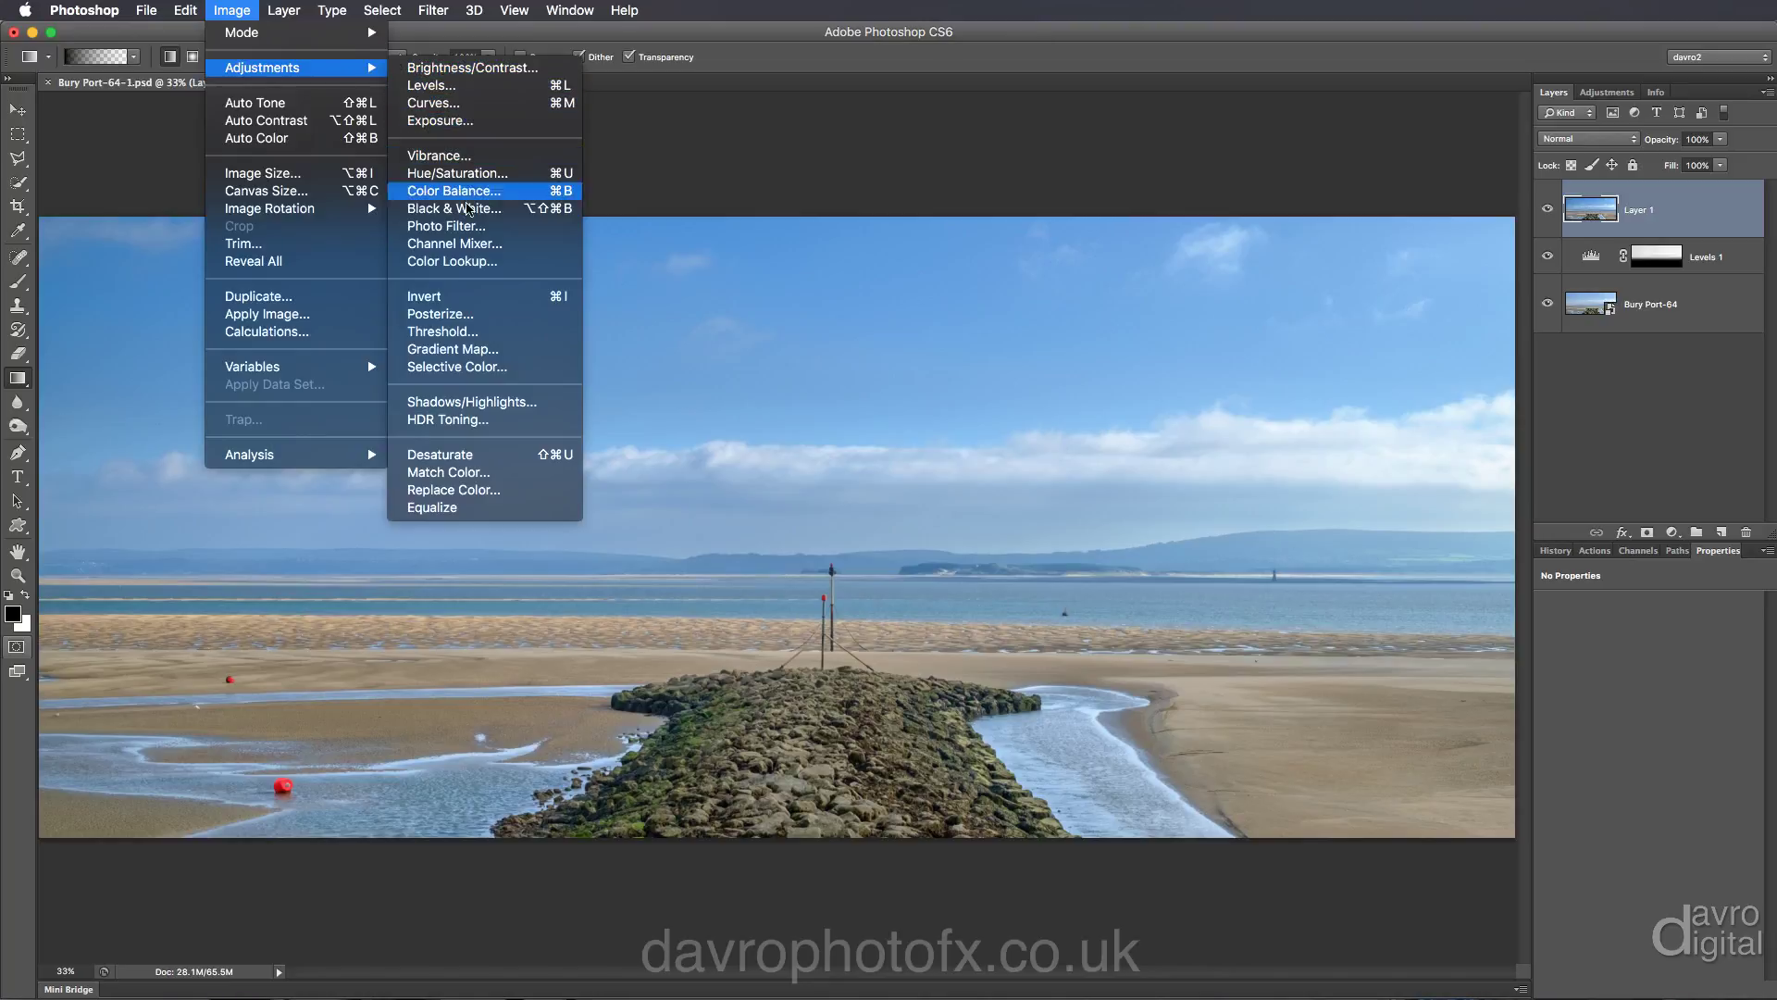
click(474, 471)
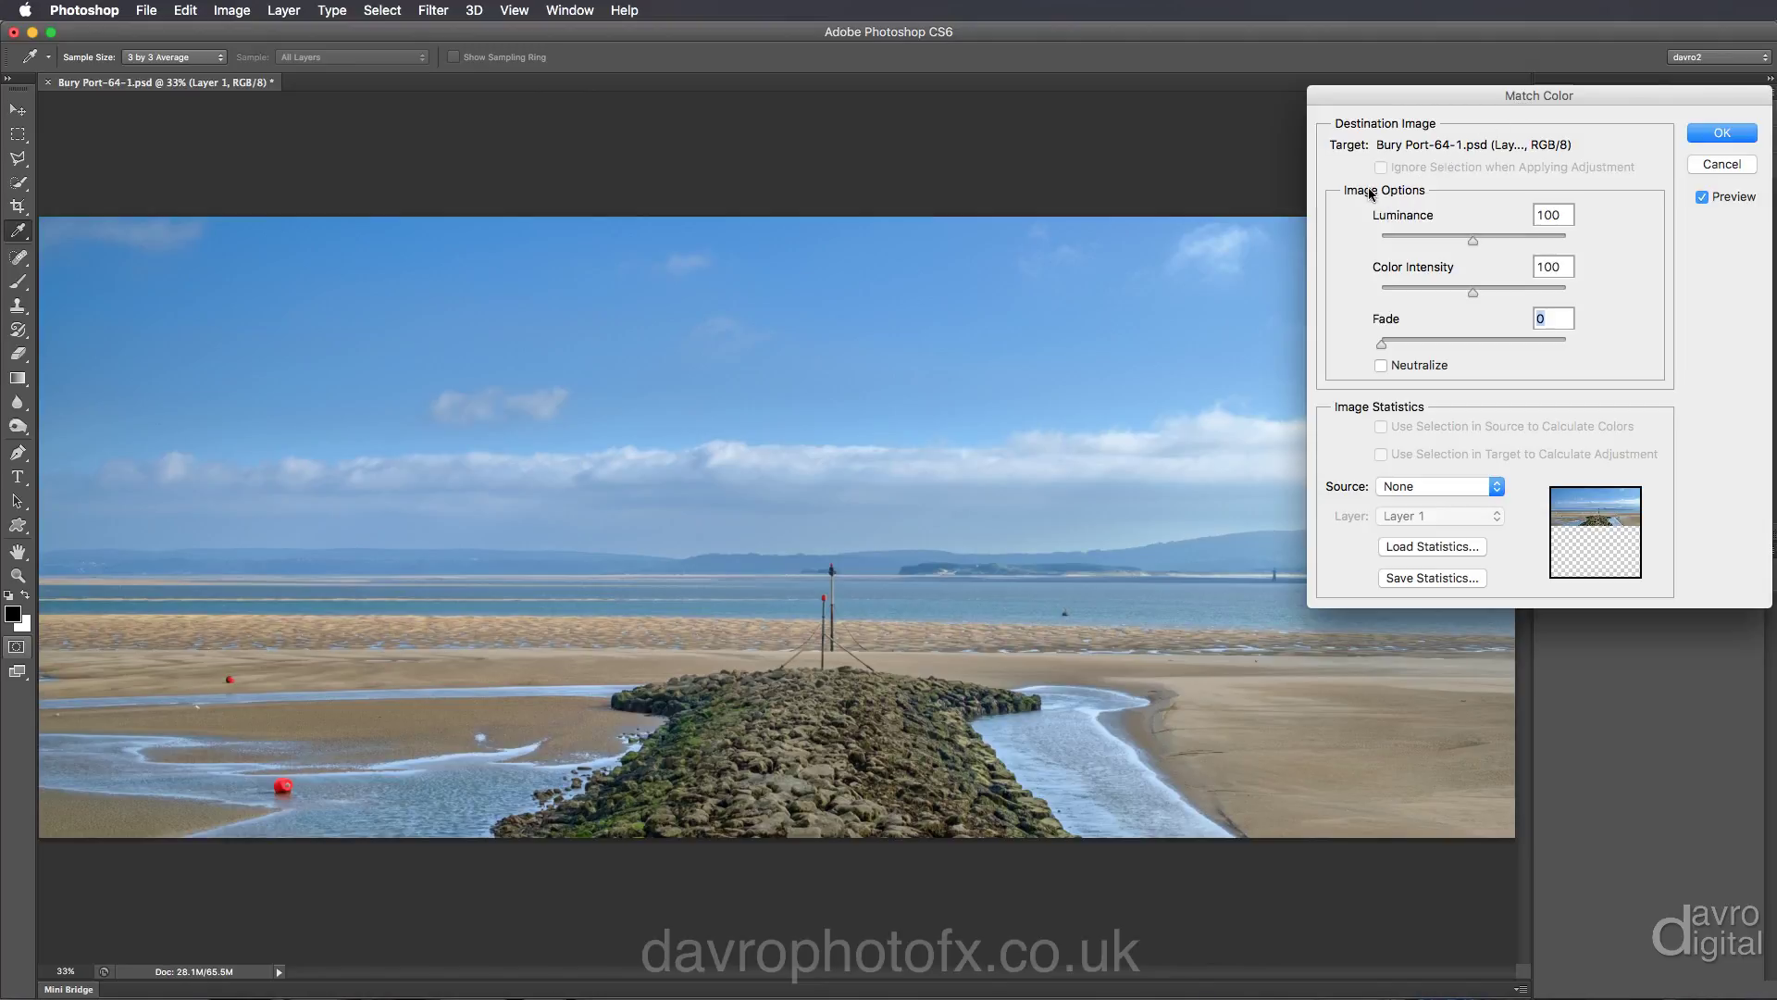
click(1381, 366)
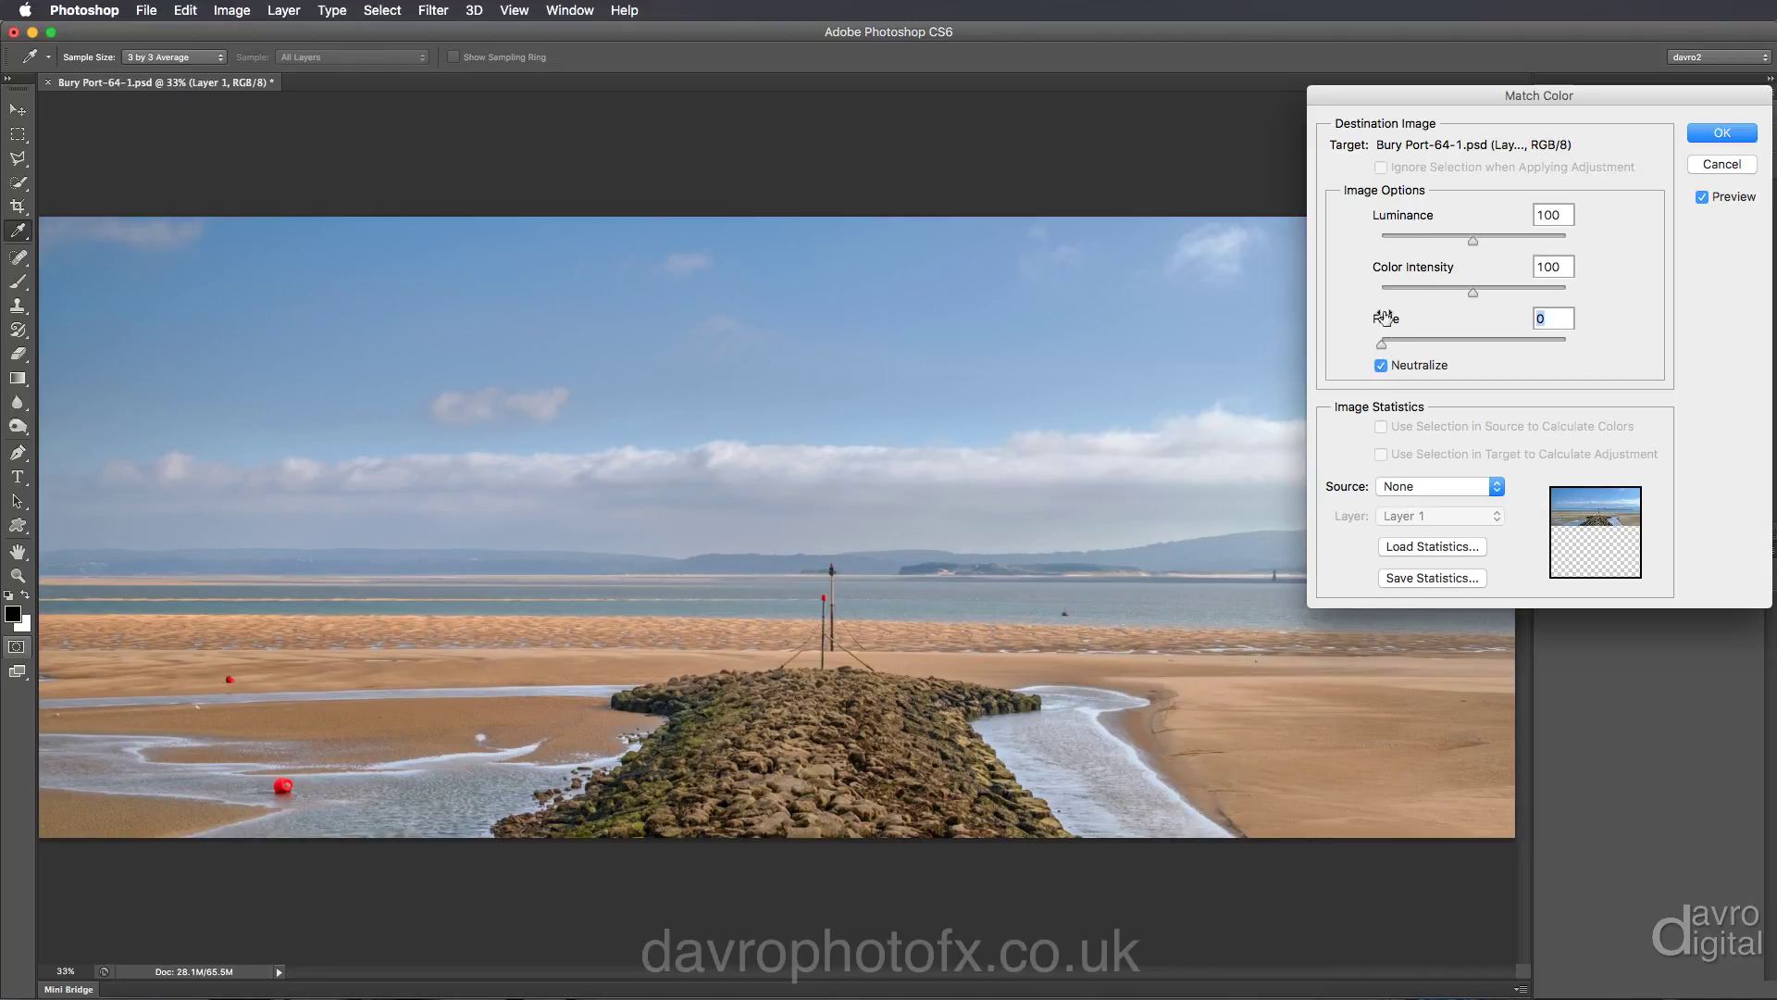
drag(1382, 343, 1466, 345)
drag(1450, 348, 1460, 344)
drag(1475, 291, 1485, 293)
text(100)
click(1717, 135)
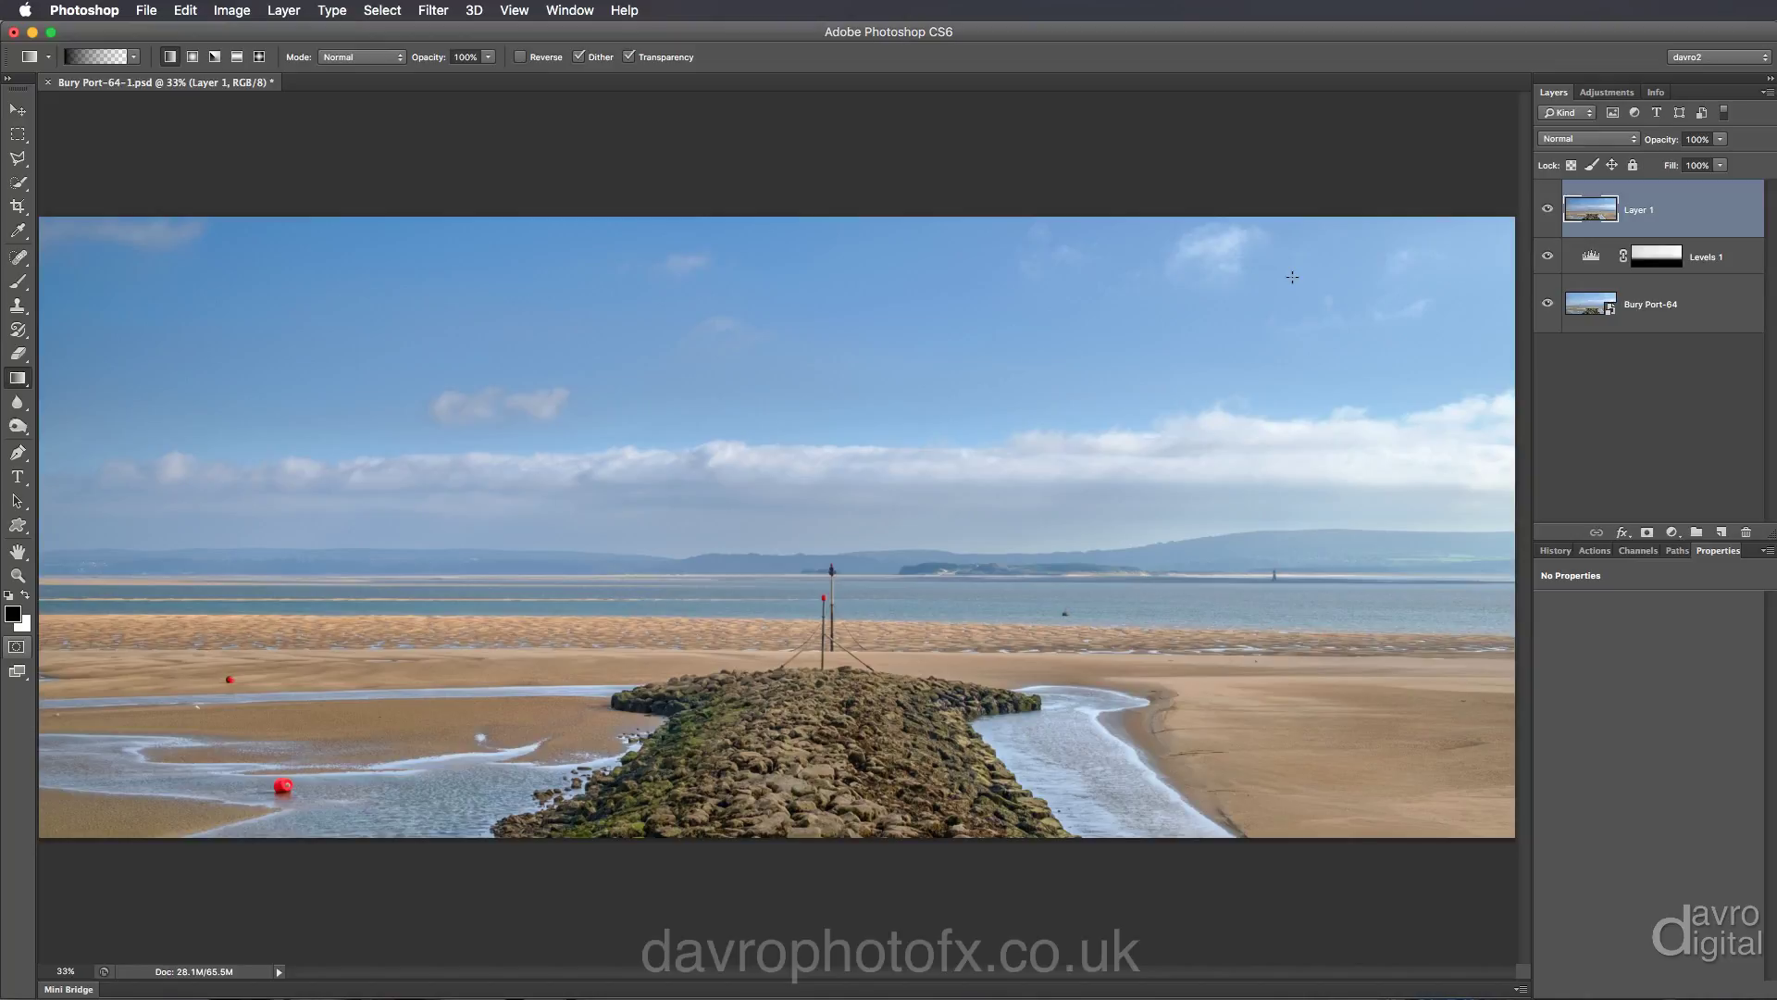
Step: Add a reversed linear Foreground to Transparent Gradient Overlay to the stamped layer and set its blend mode to Soft Light
double_click(1593, 211)
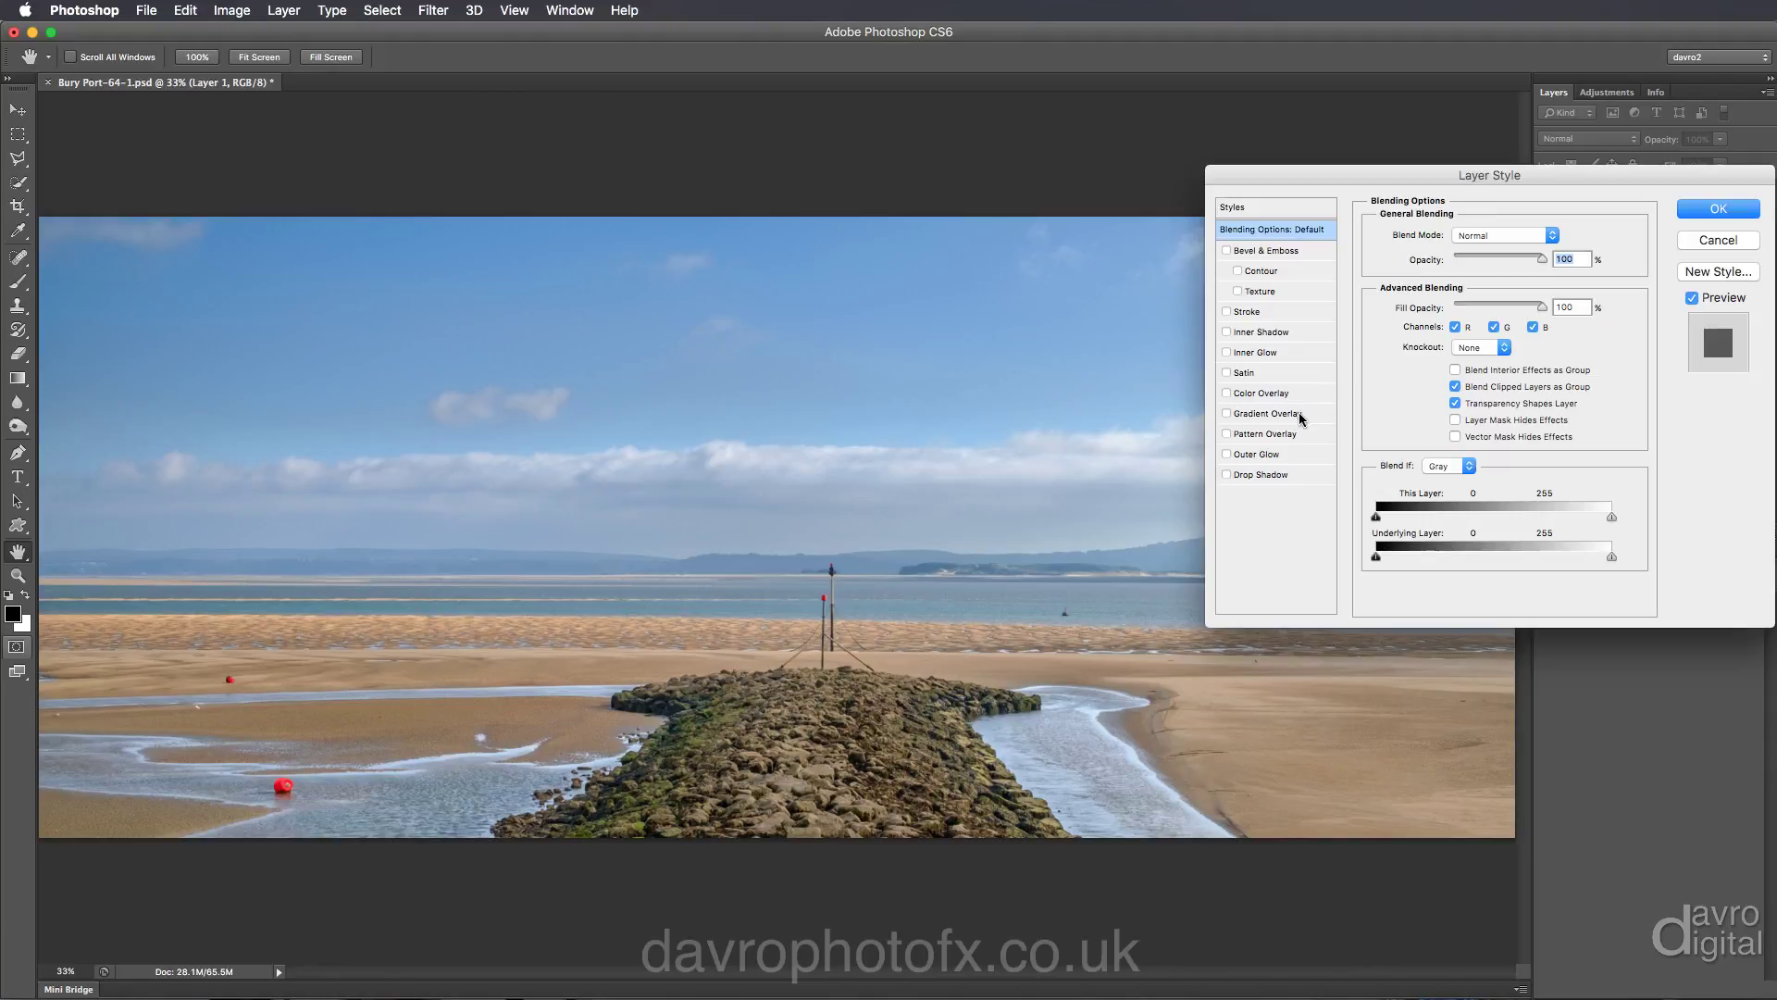
click(1266, 413)
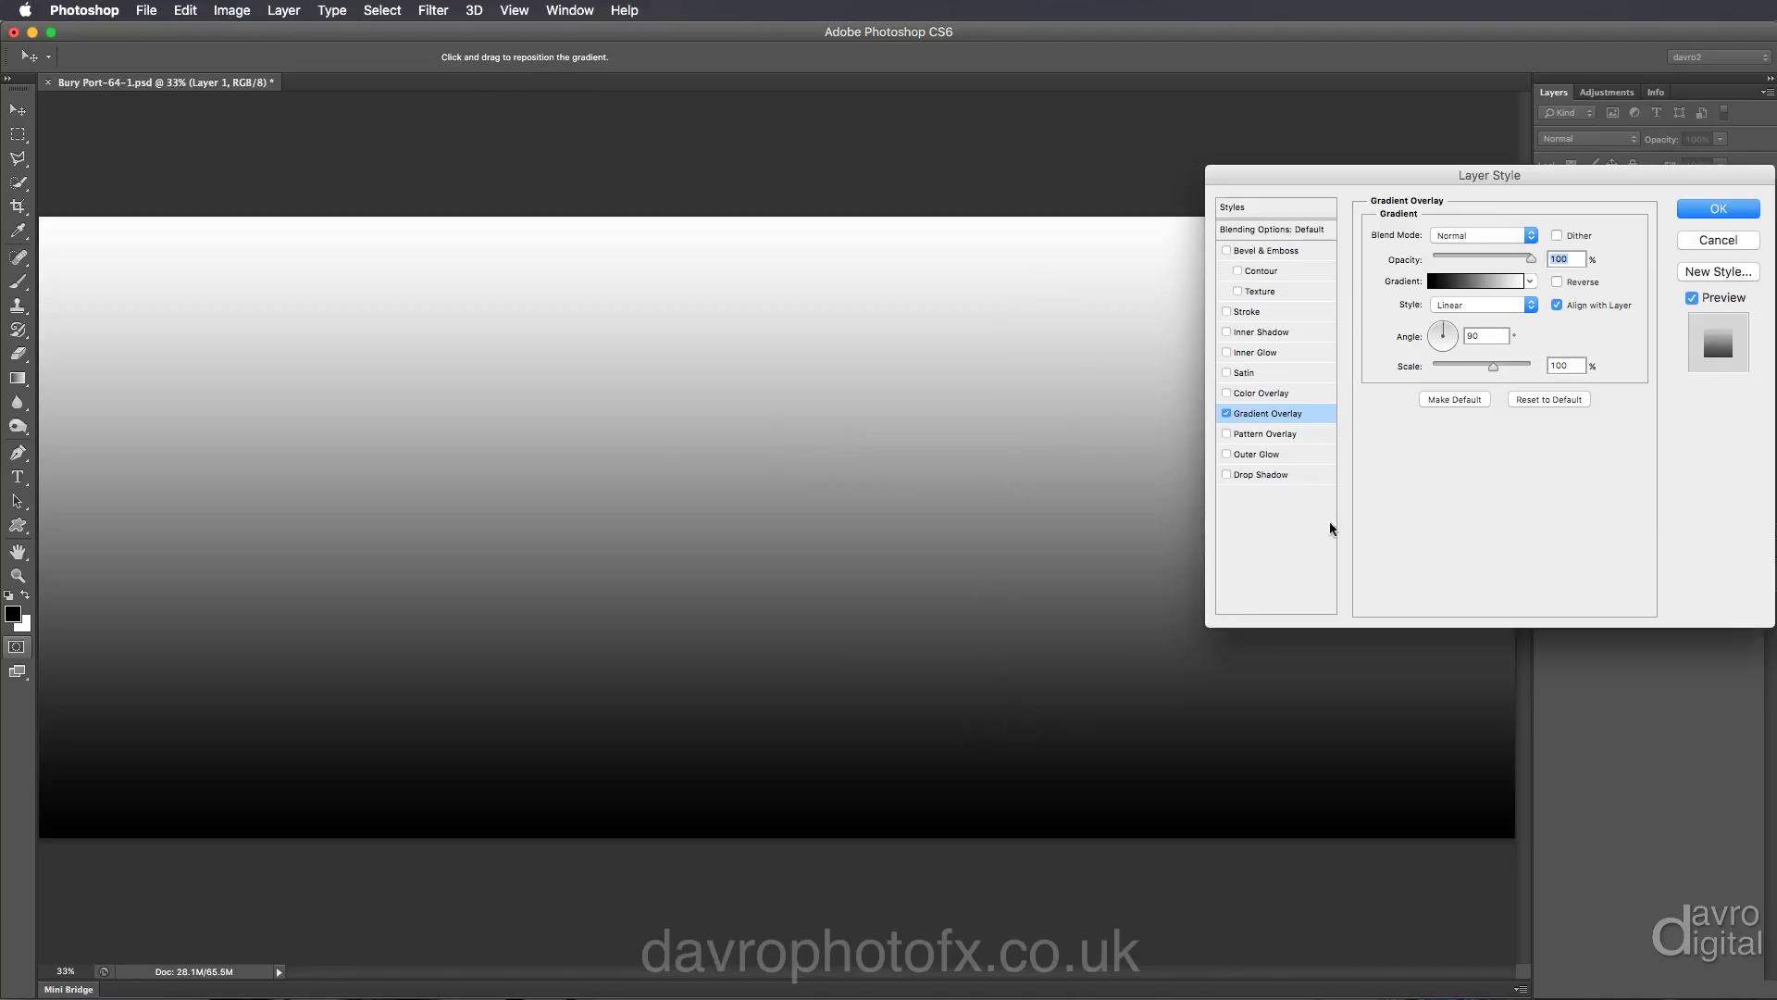
click(1558, 282)
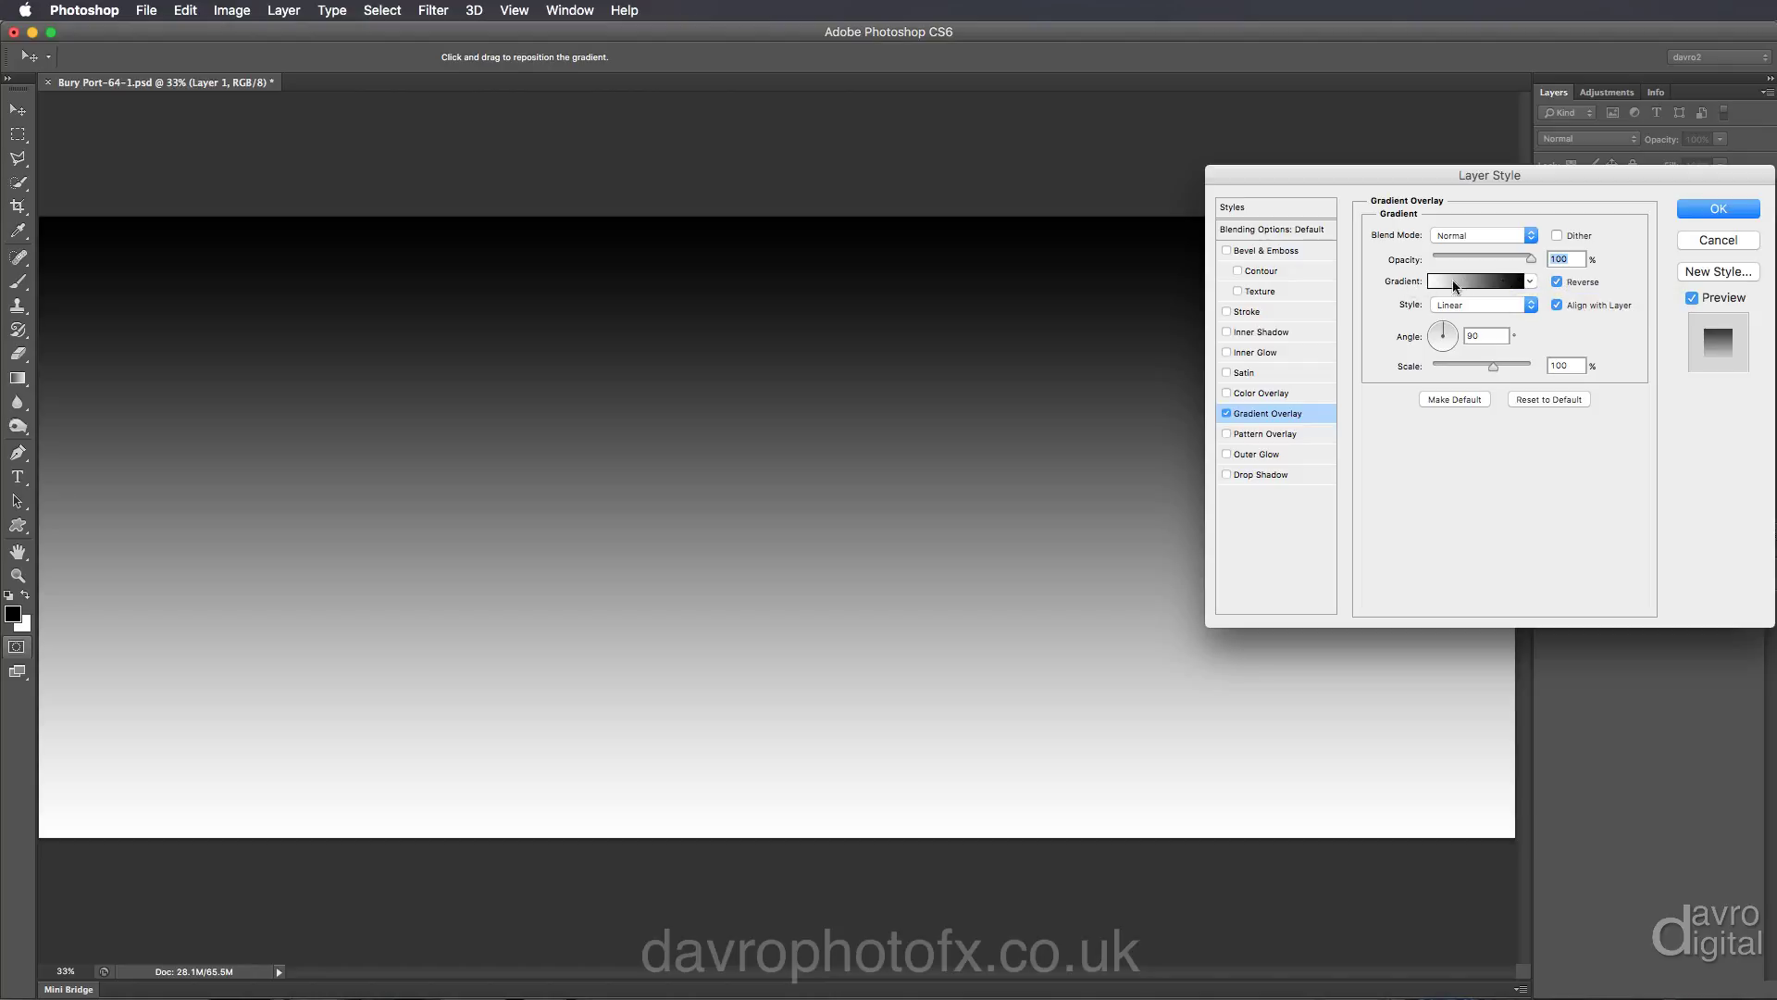
click(1468, 285)
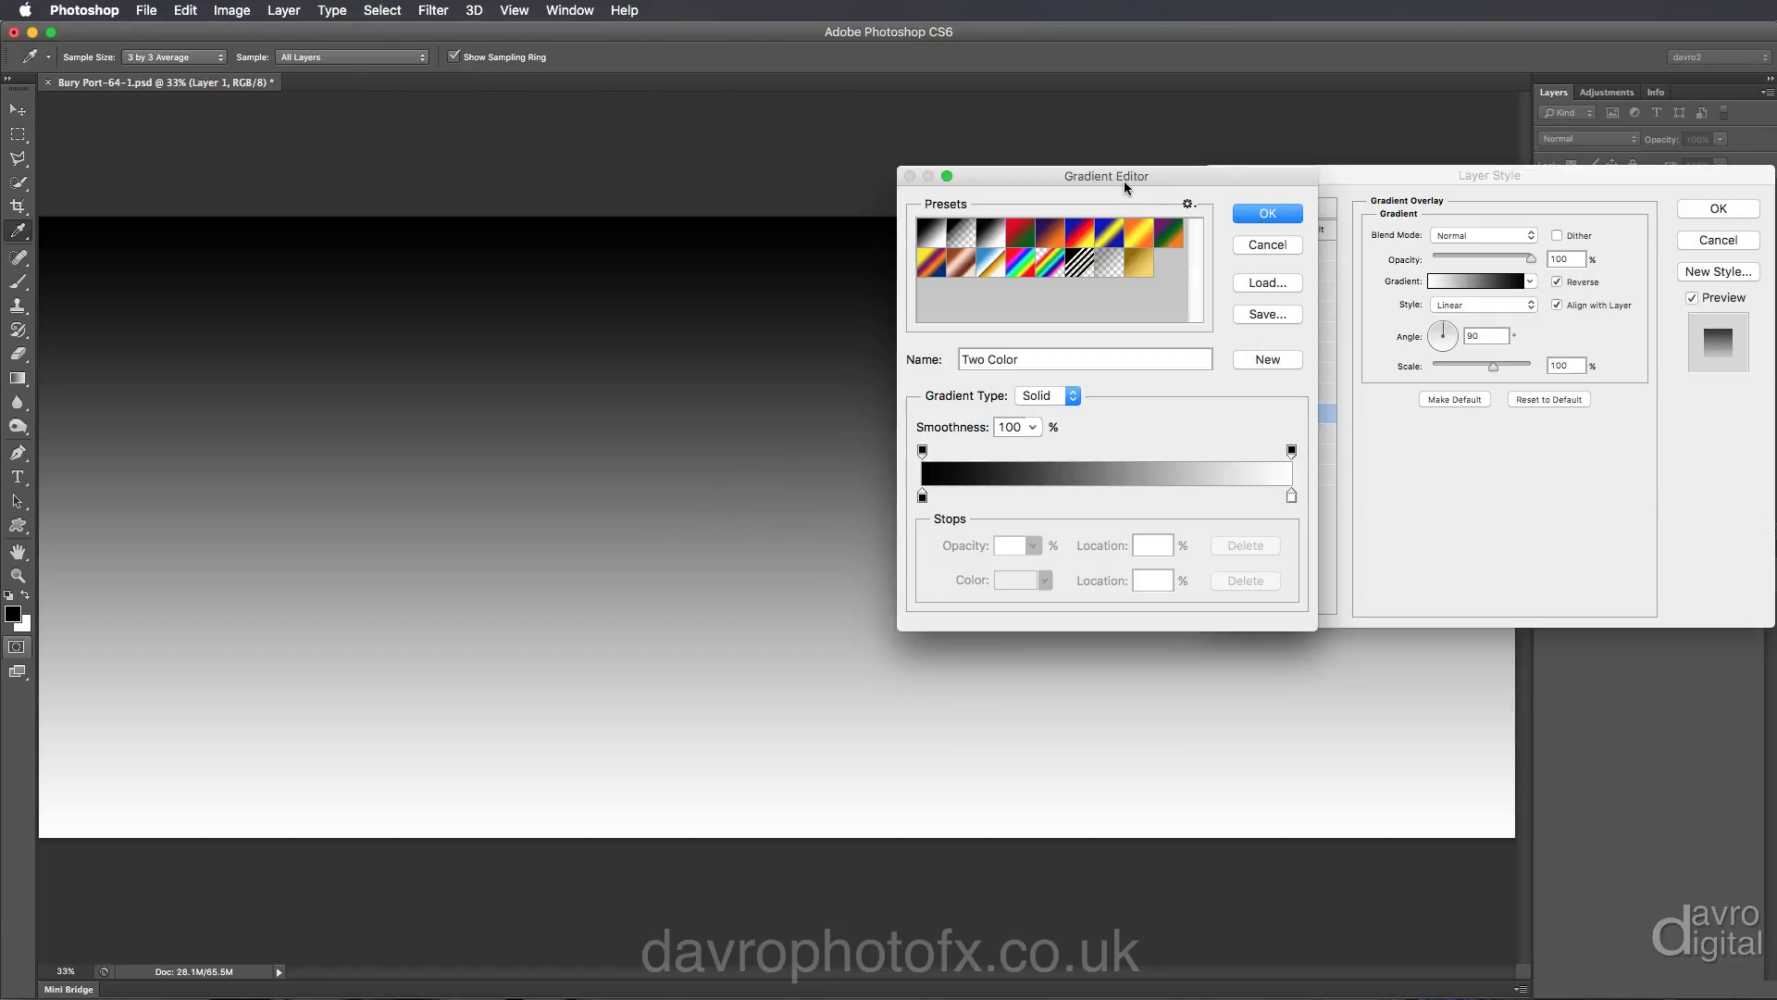
click(959, 230)
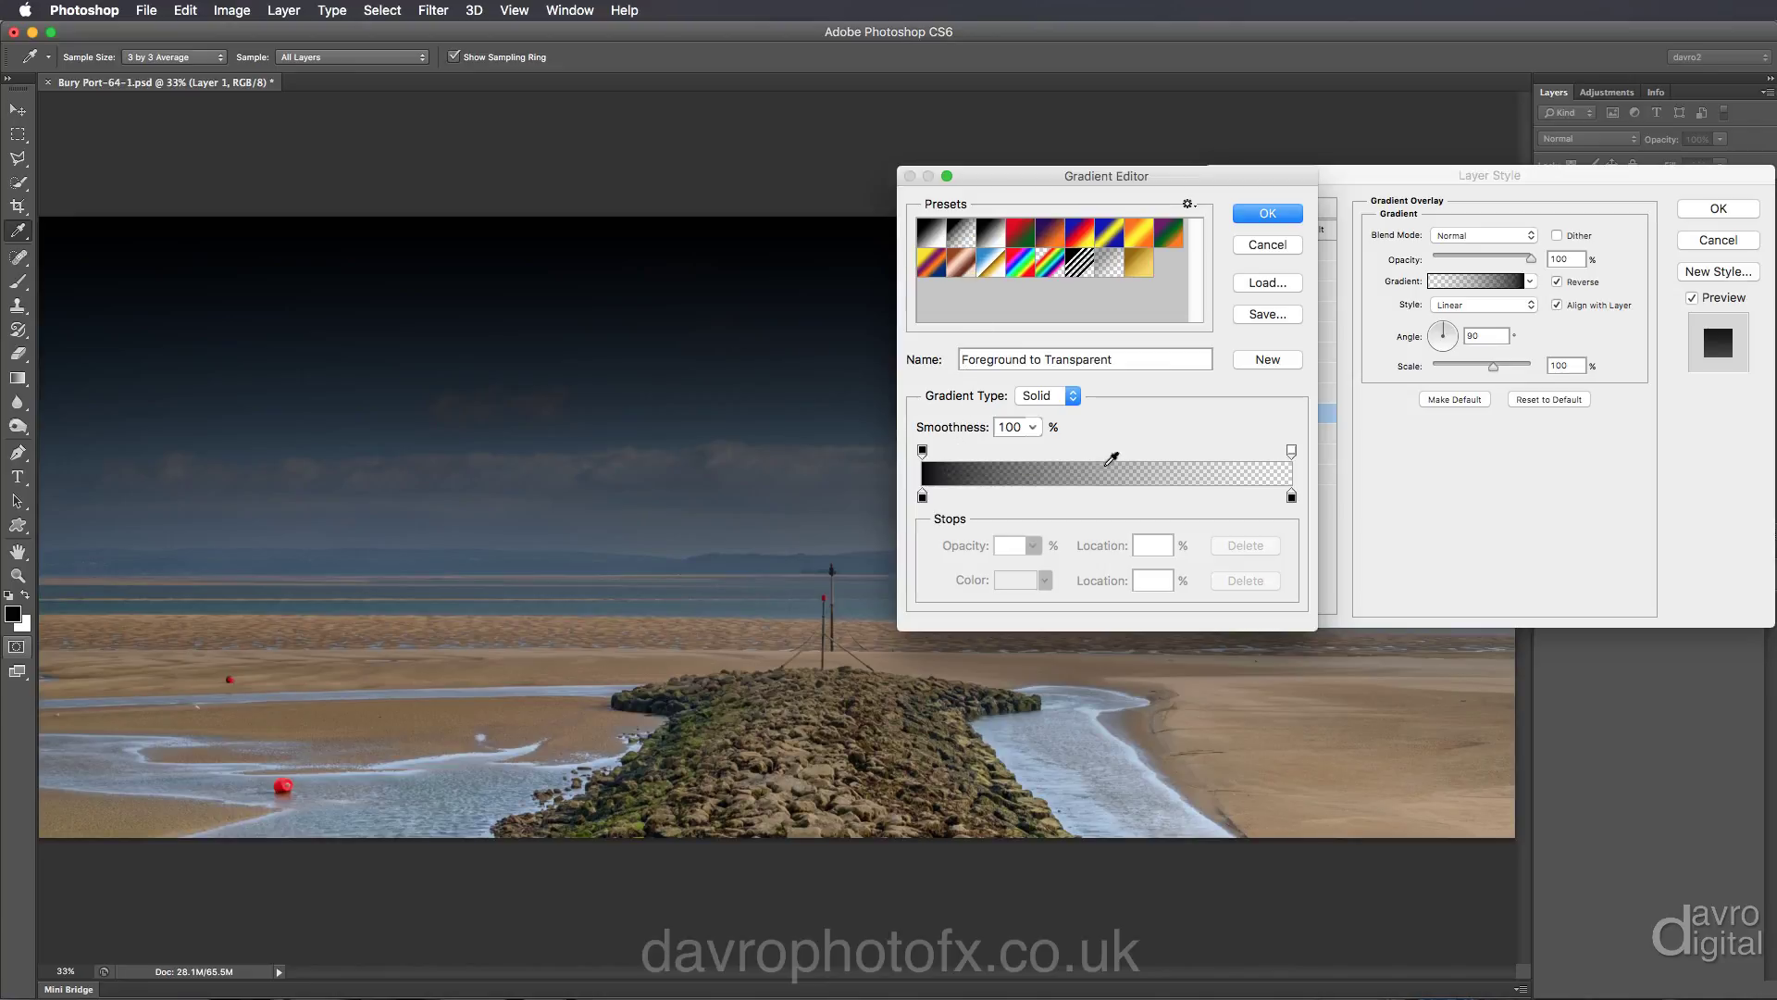
click(1275, 214)
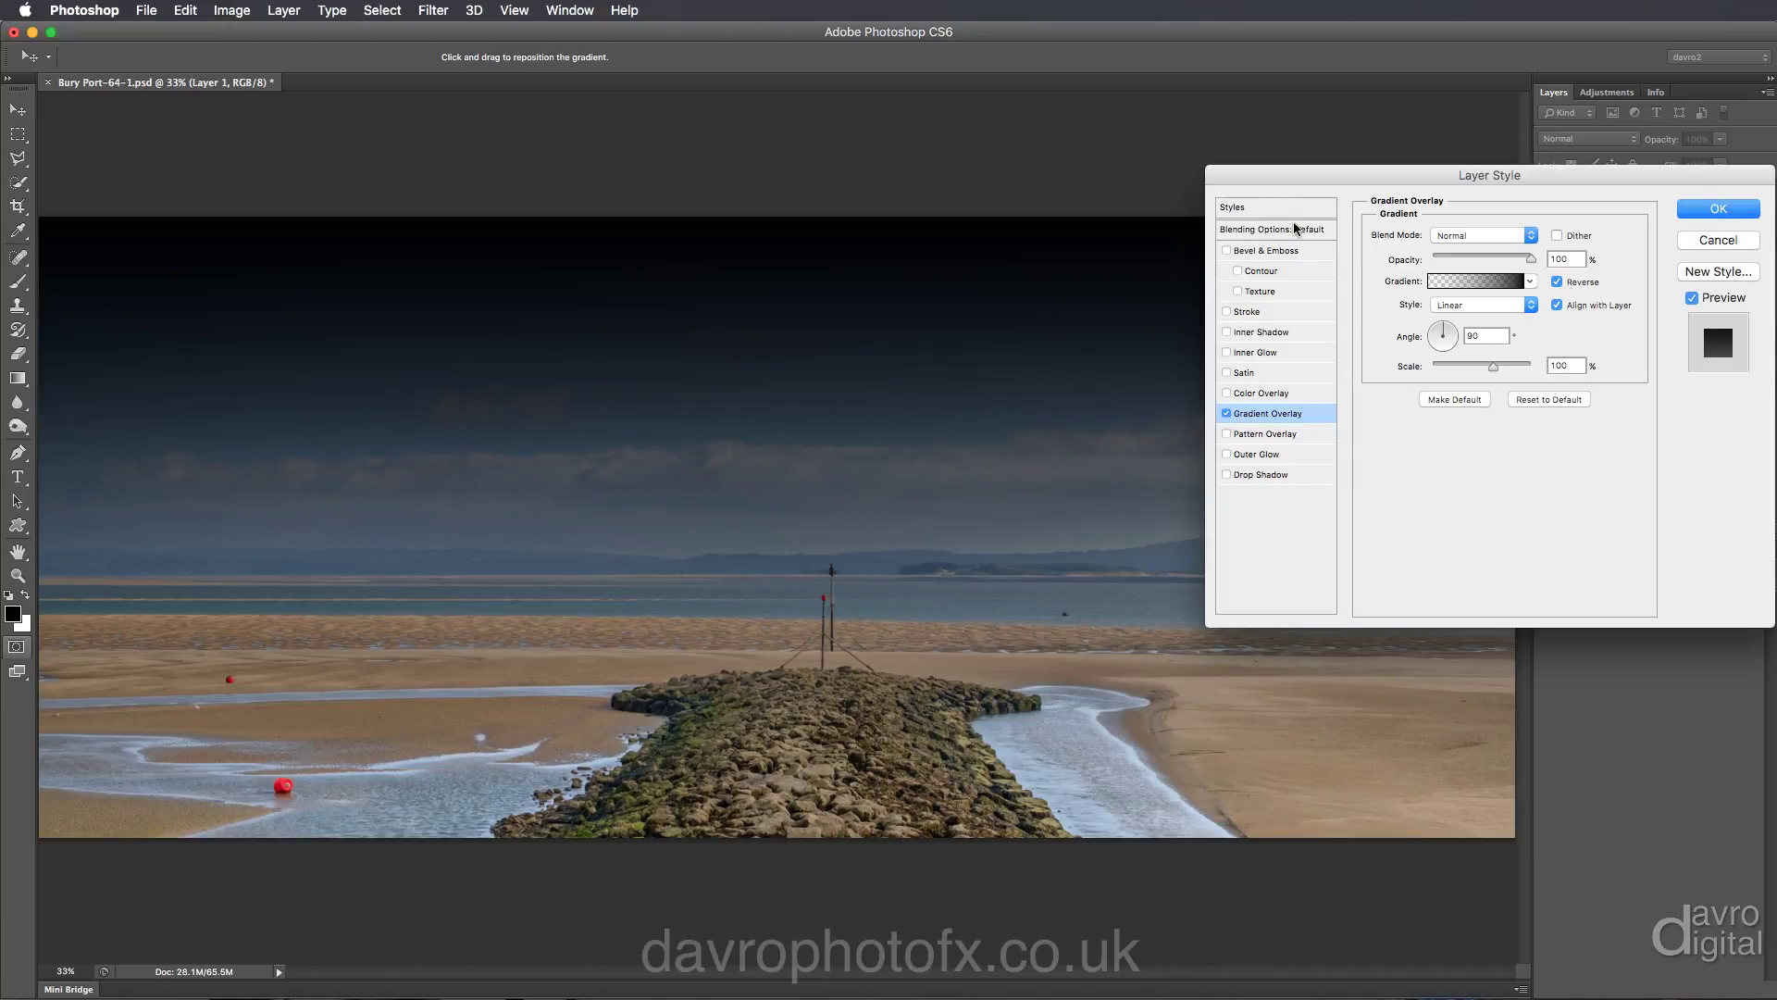
click(1456, 238)
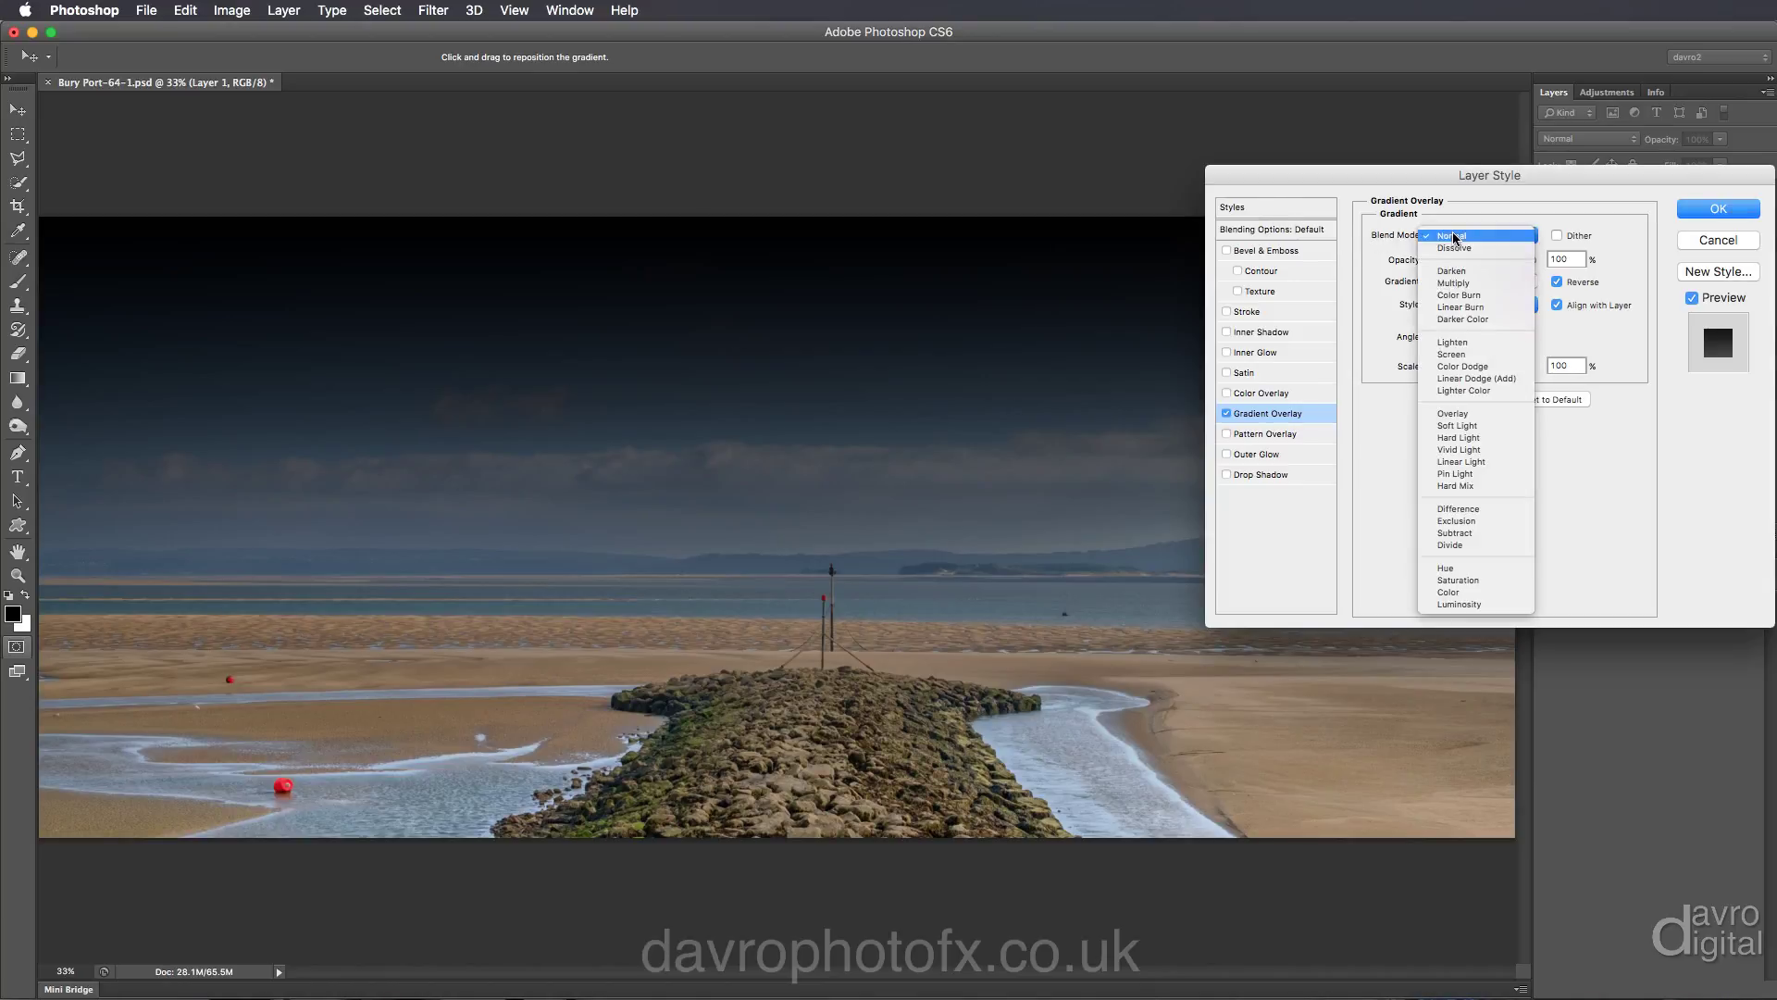
click(1472, 426)
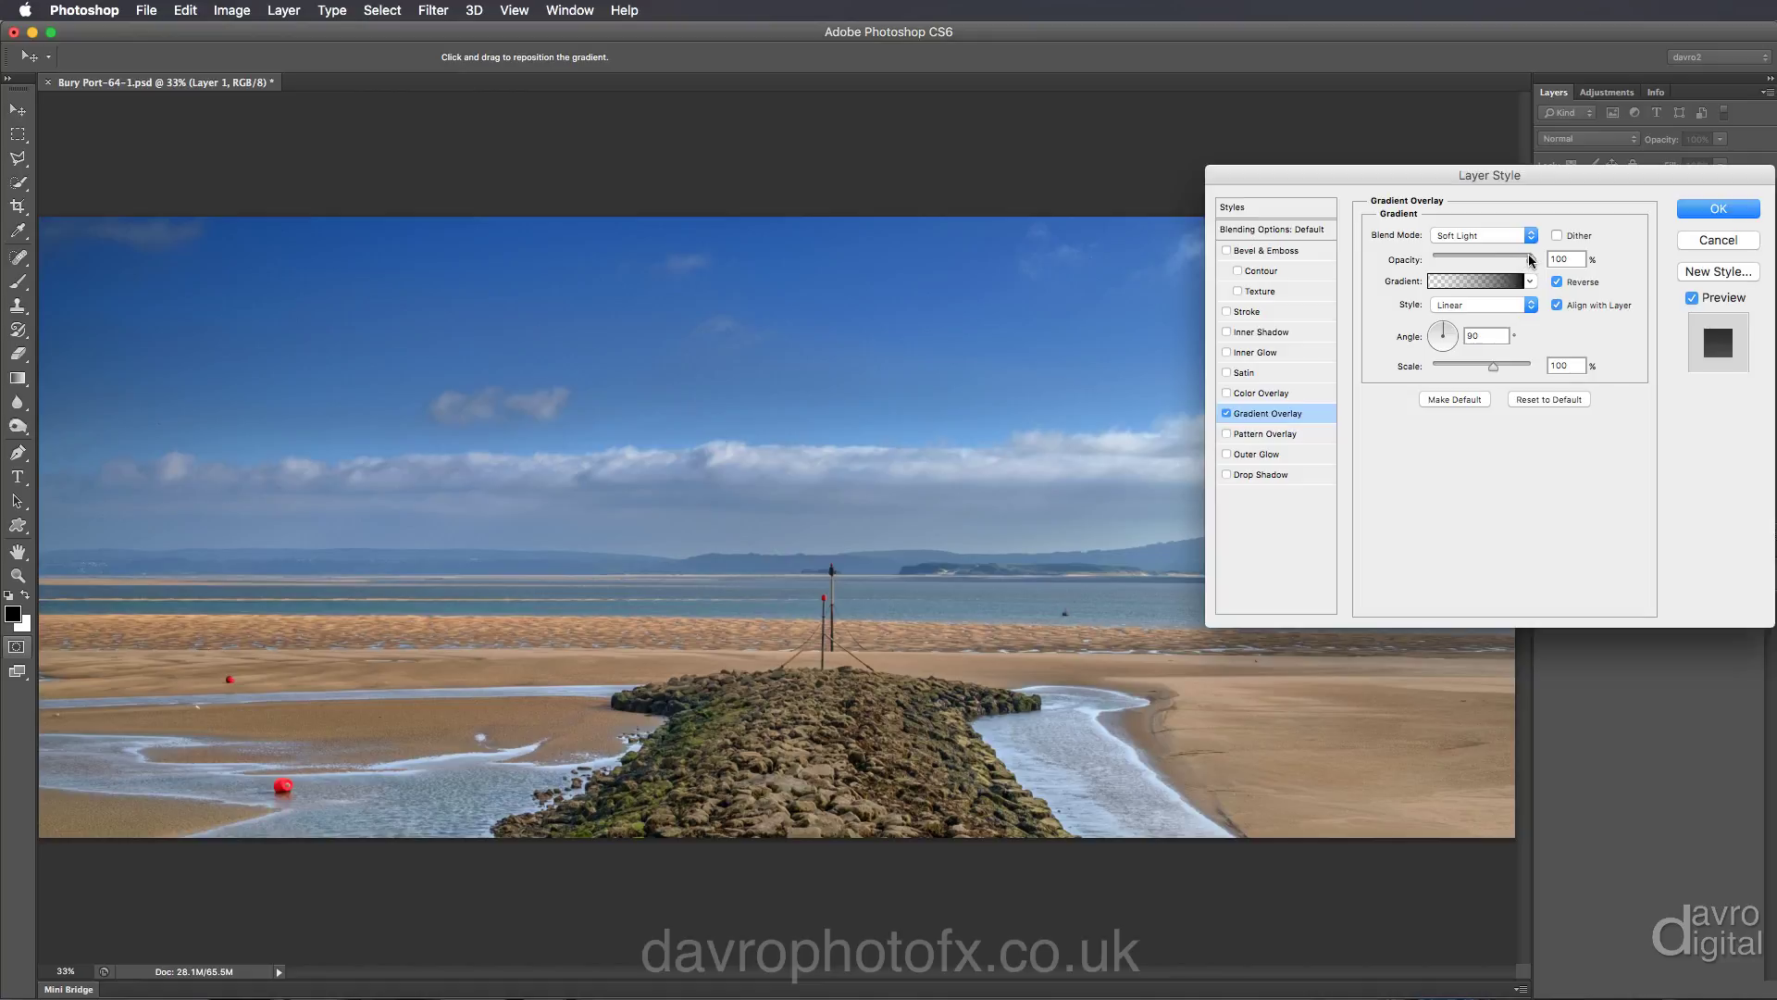
Step: Reduce the Gradient Overlay opacity to 57%, comparing the image with the effect's preview off and on
mouse_move(1532, 259)
mouse_down()
mouse_move(1485, 260)
mouse_move(1539, 263)
mouse_up()
click(1002, 262)
drag(1525, 262, 1496, 261)
click(1692, 297)
click(1692, 298)
drag(1495, 260, 1492, 262)
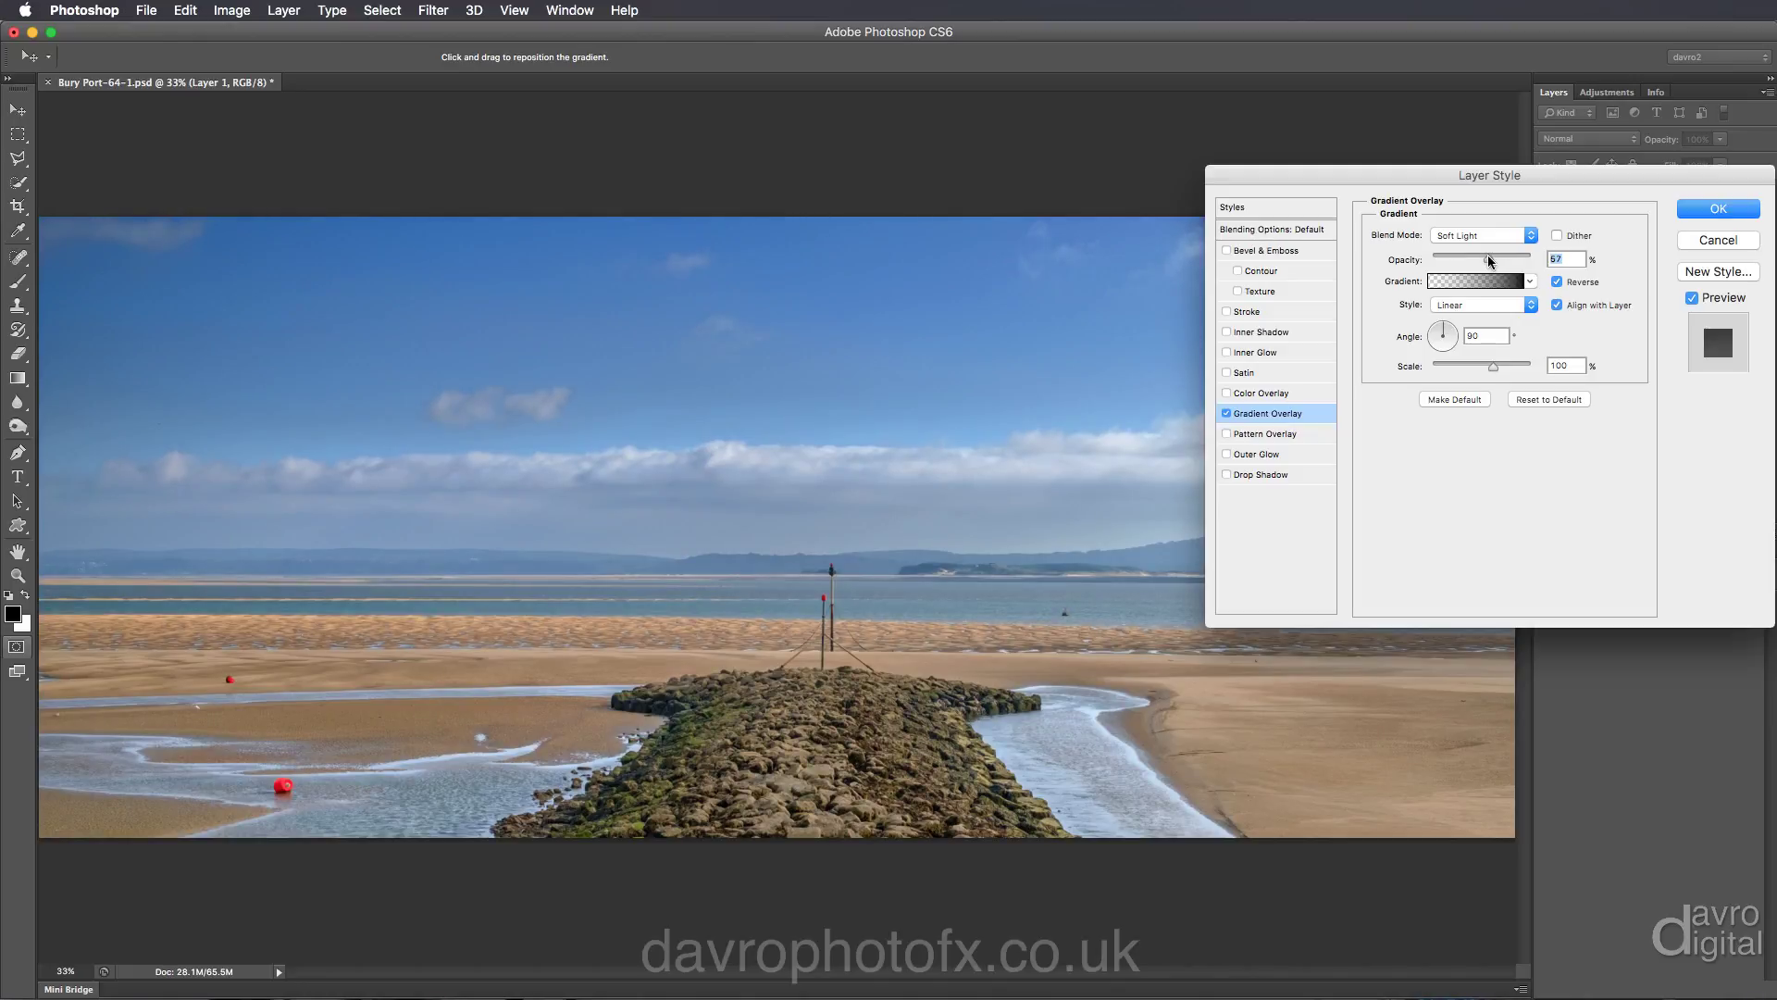
click(1693, 298)
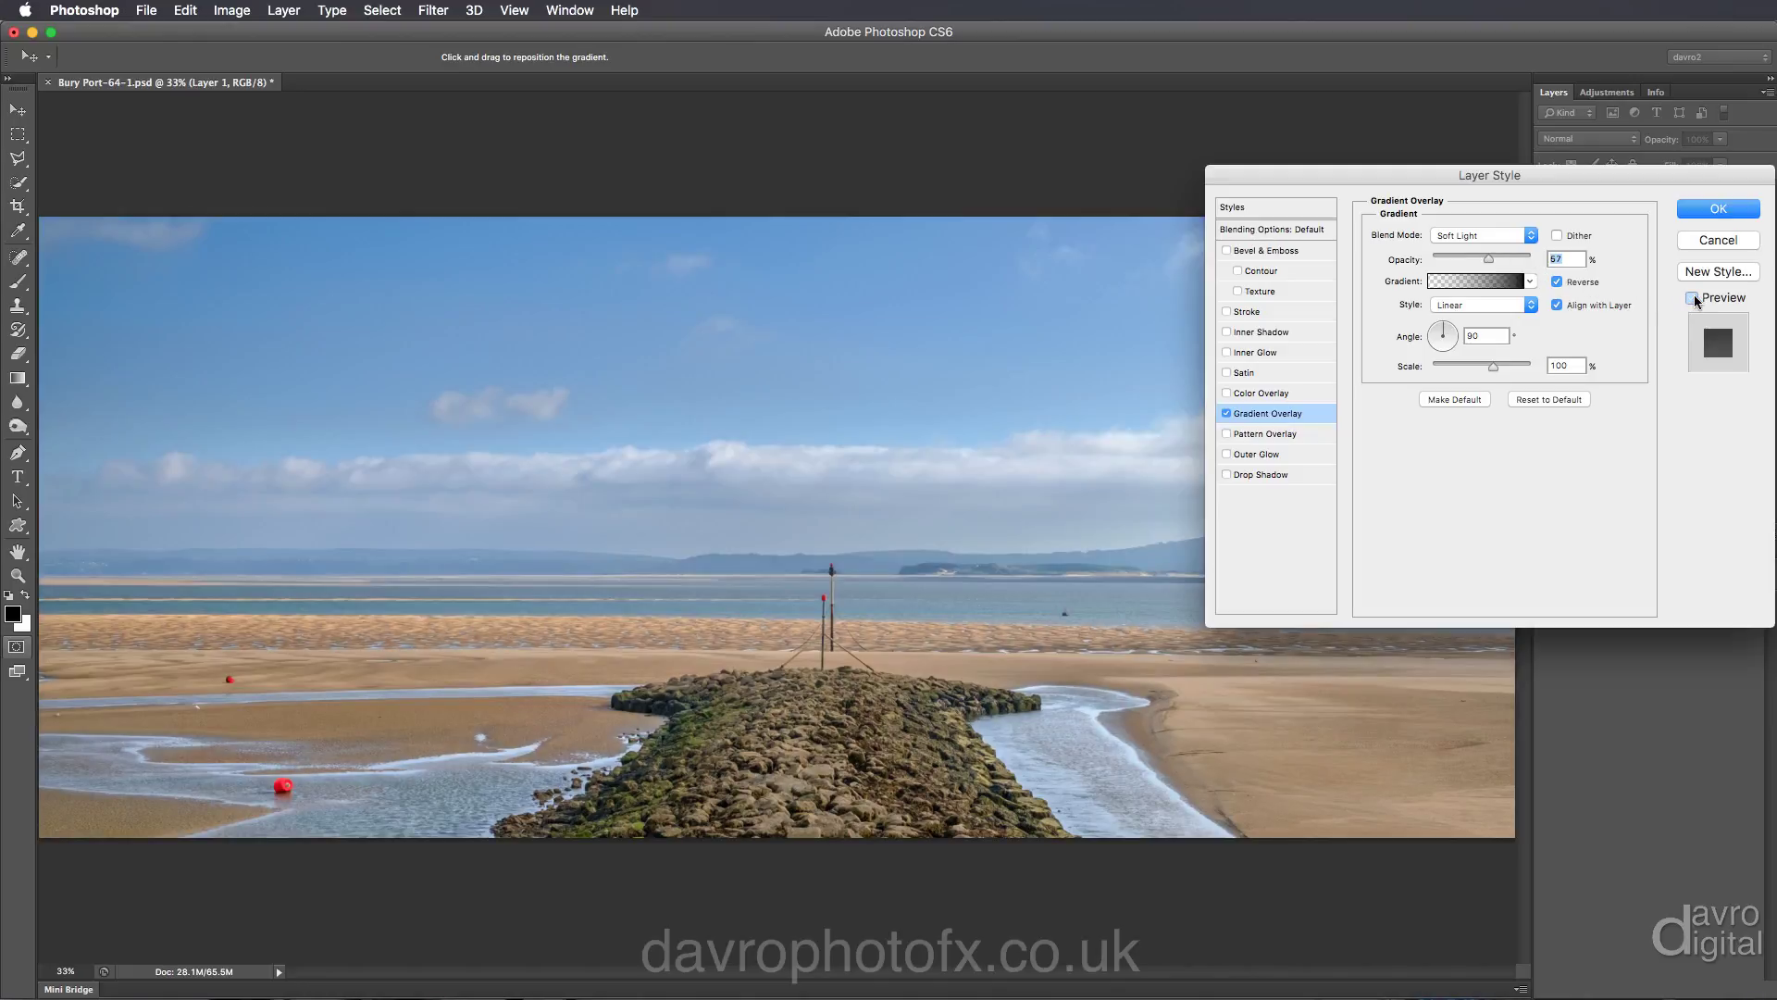
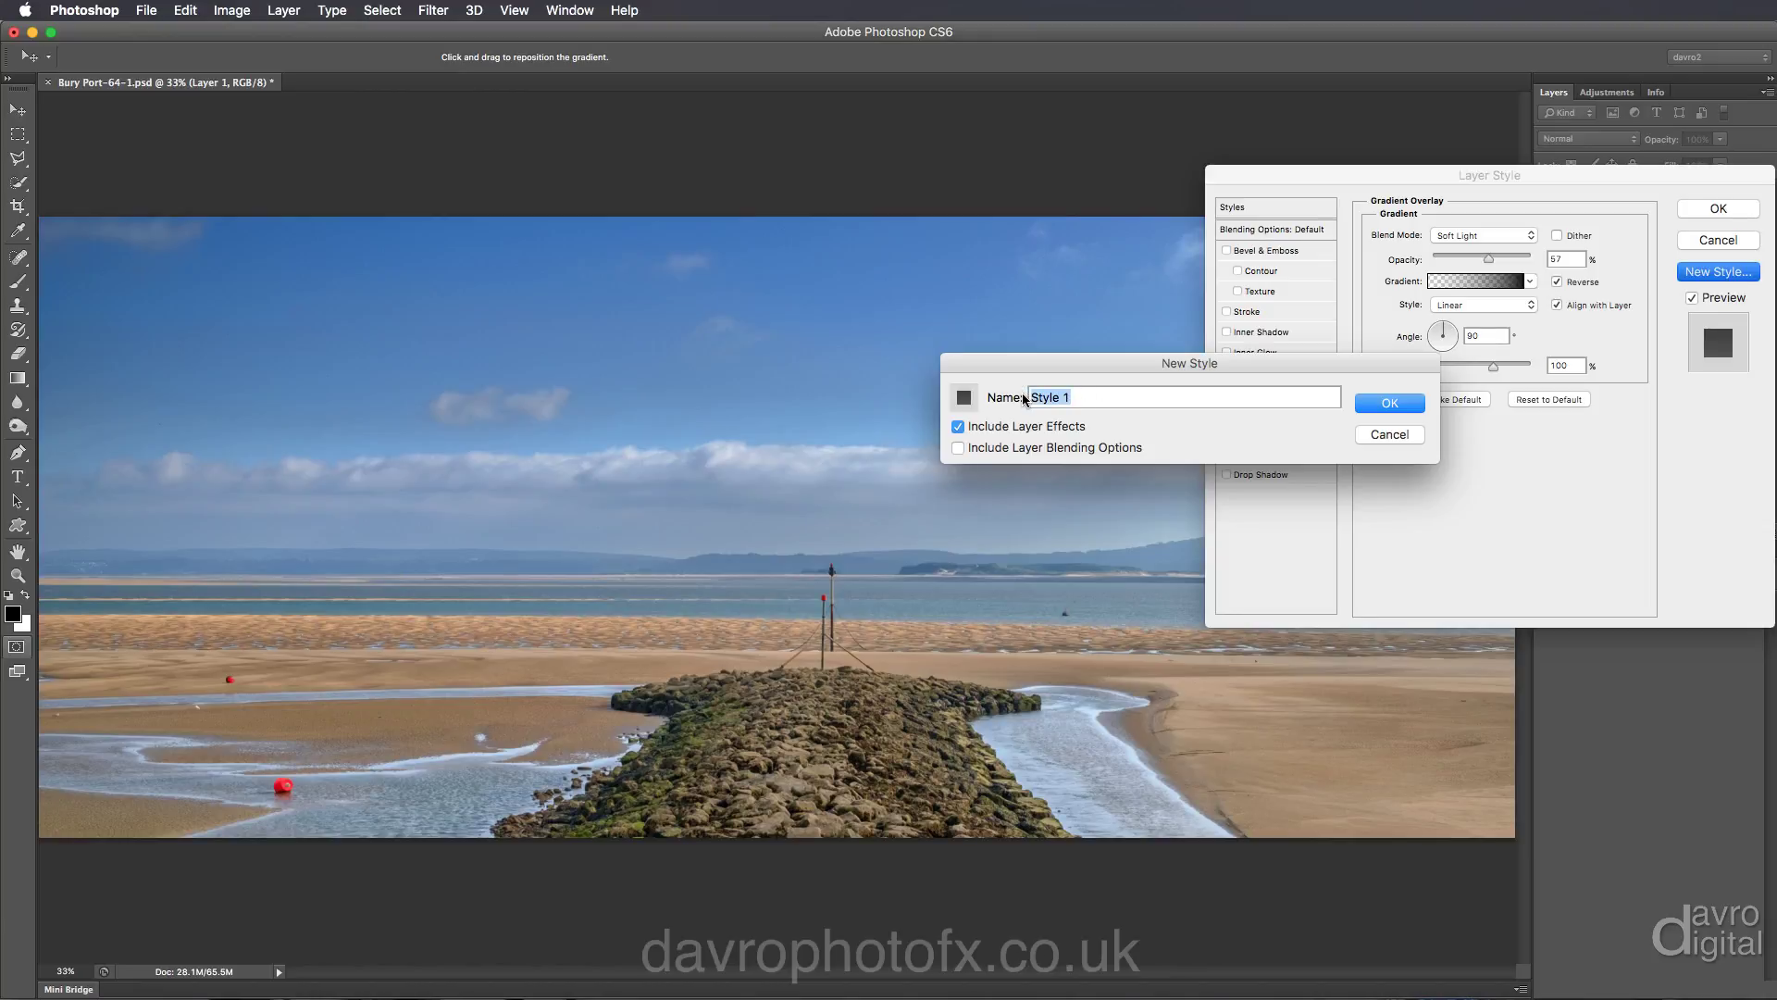
Step: Save the gradient overlay as a new named layer style that includes layer effects and layer blending options
text(N)
click(959, 451)
click(1388, 407)
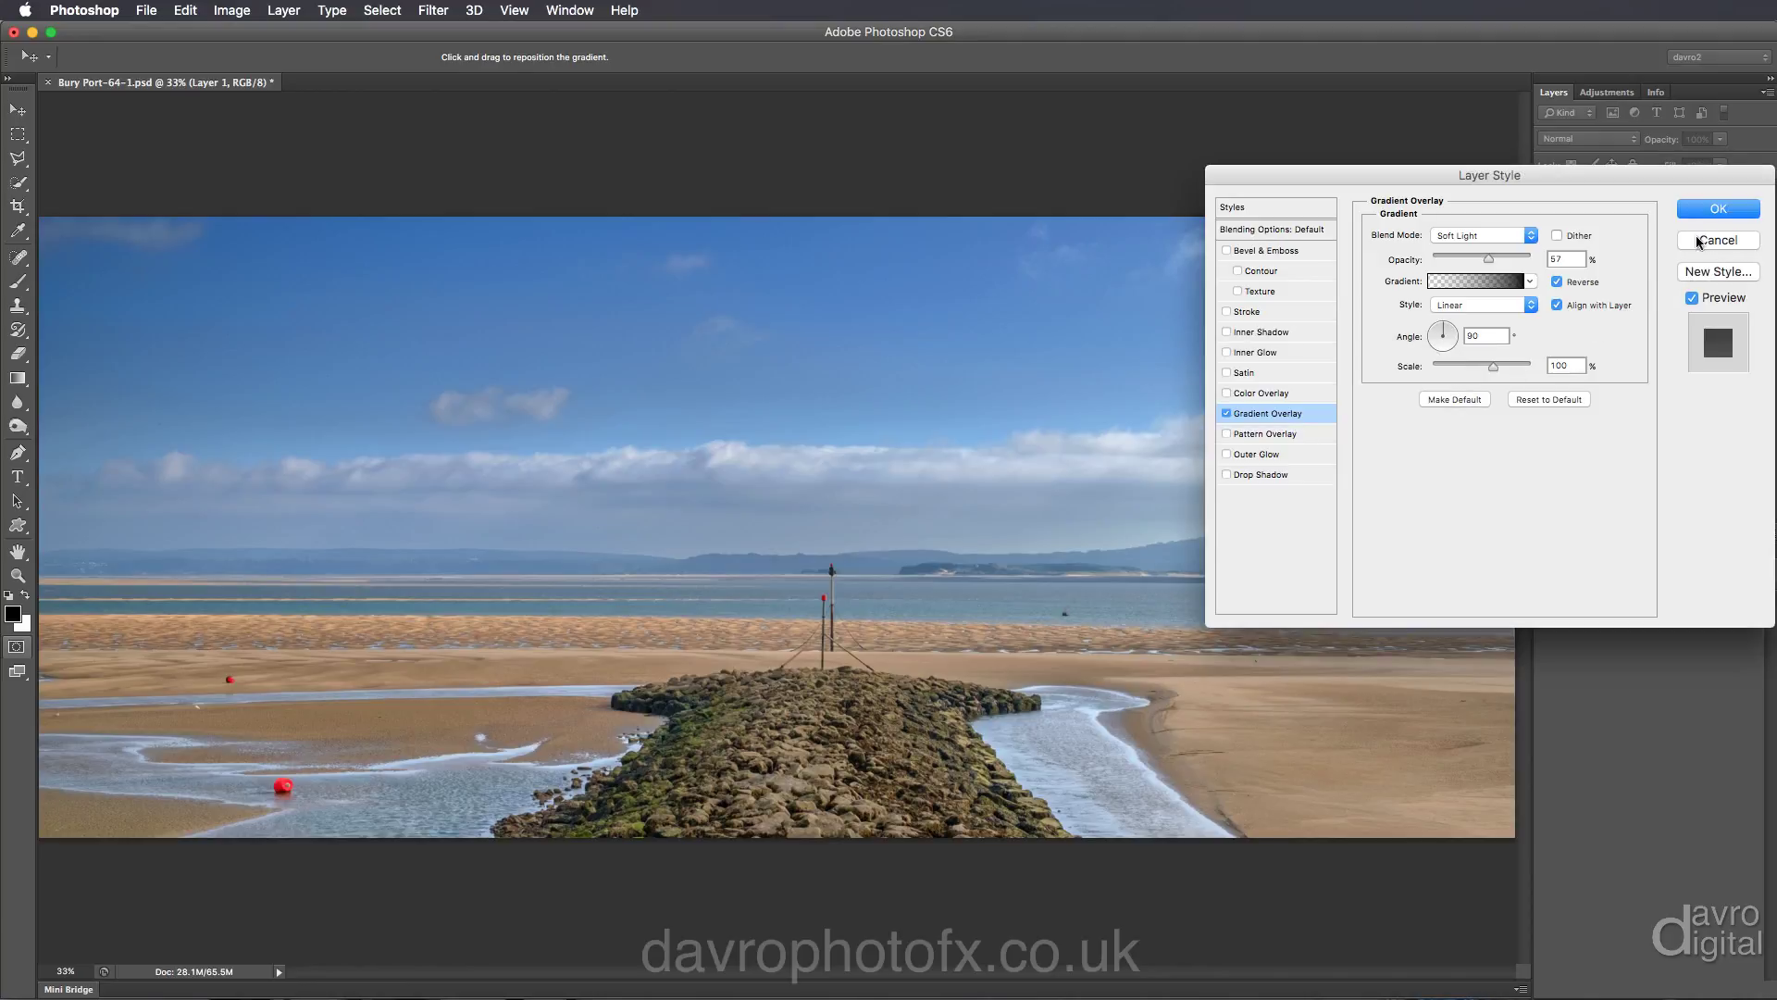
Step: Reset the layer style settings and apply the newly saved ND Filter style to the stamped layer from the saved styles
key(alt)
alt+click(1718, 241)
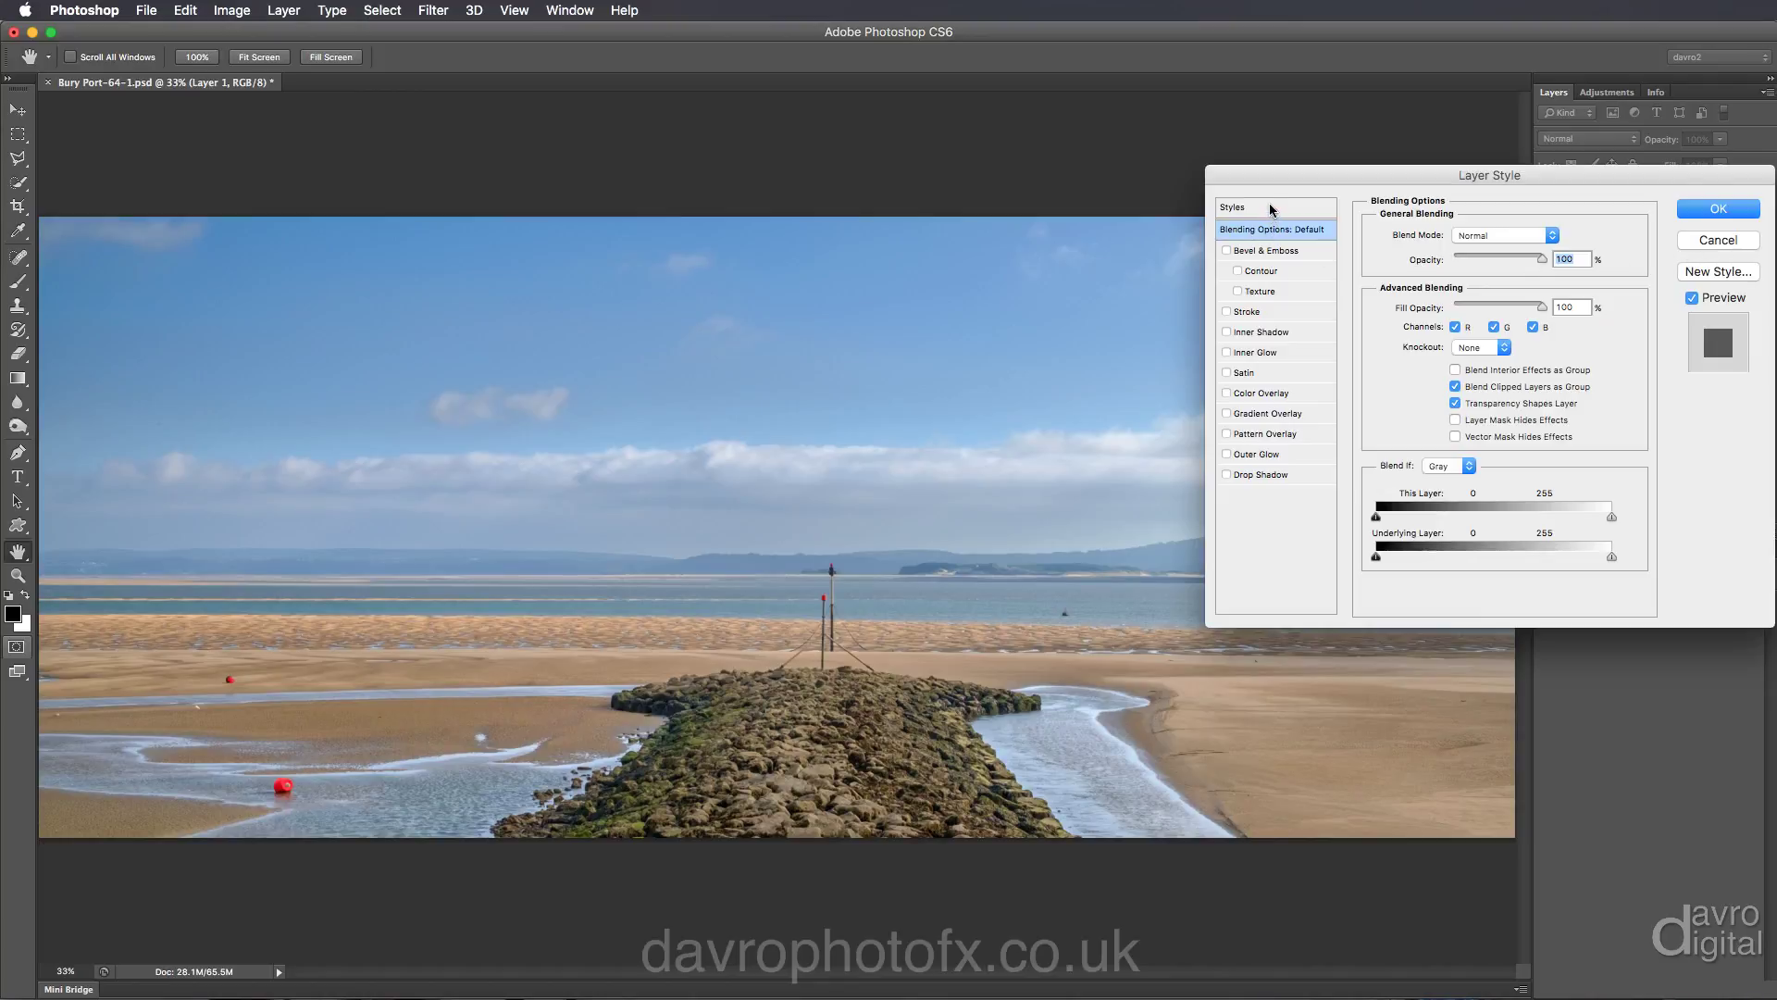
click(1270, 208)
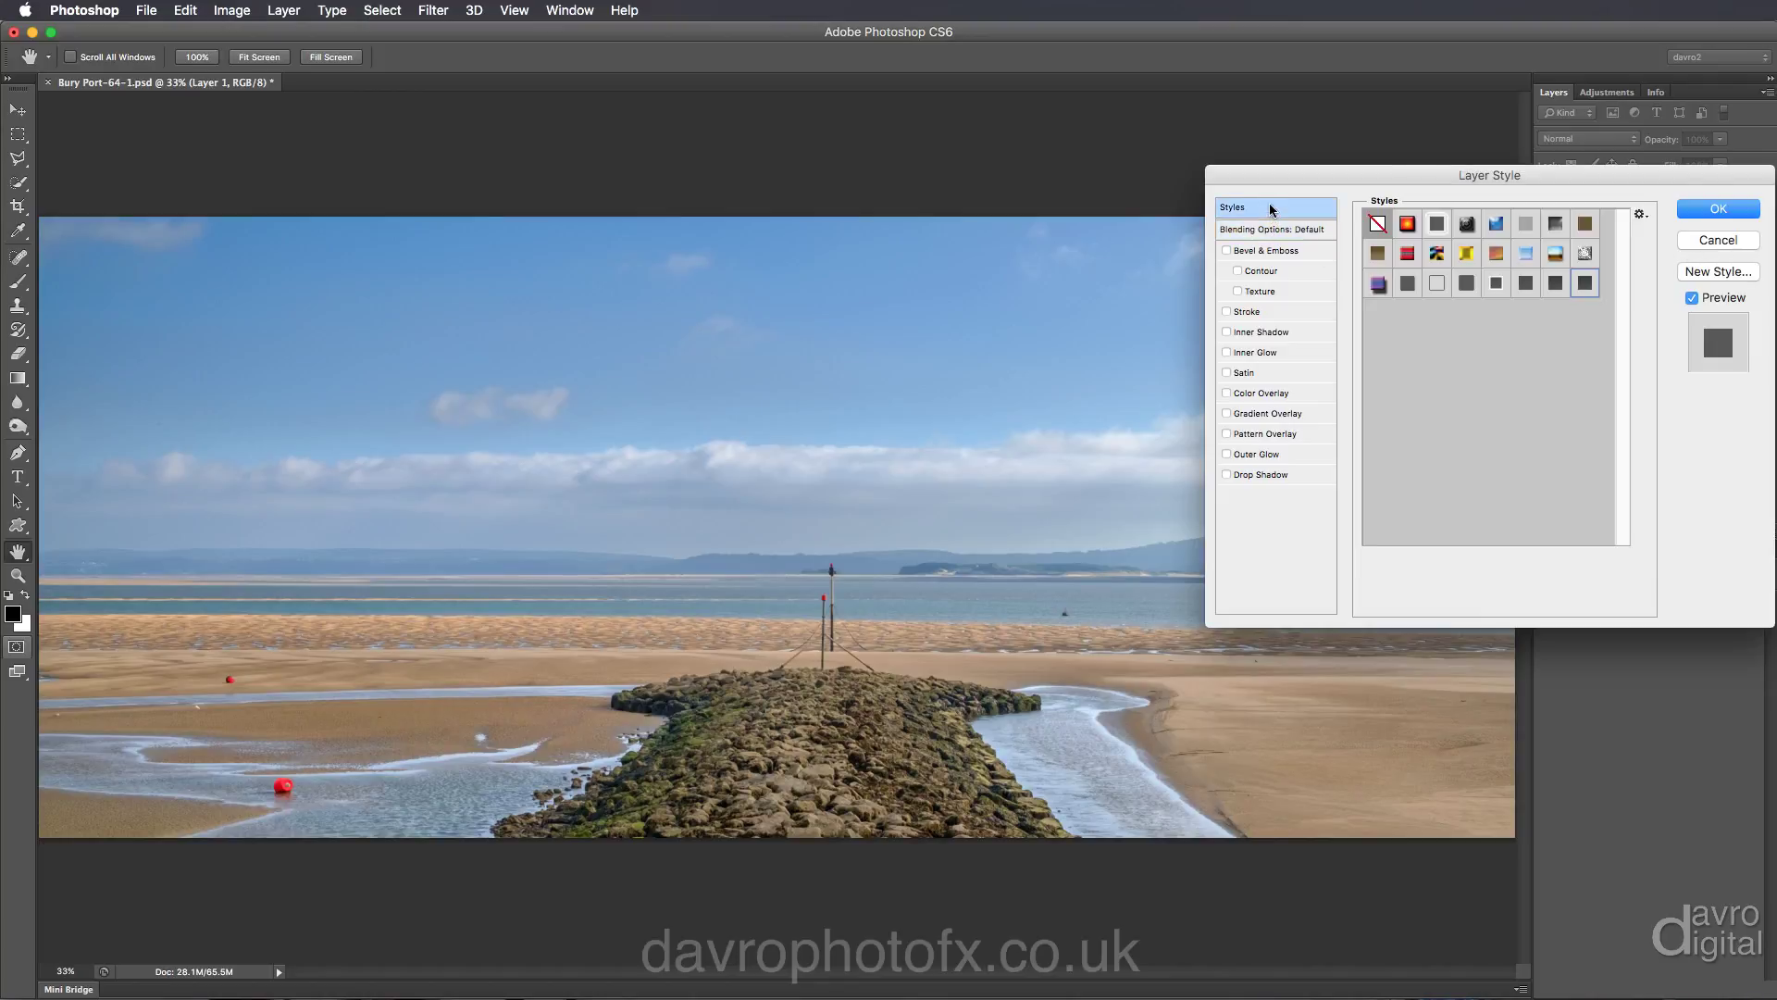
click(1588, 284)
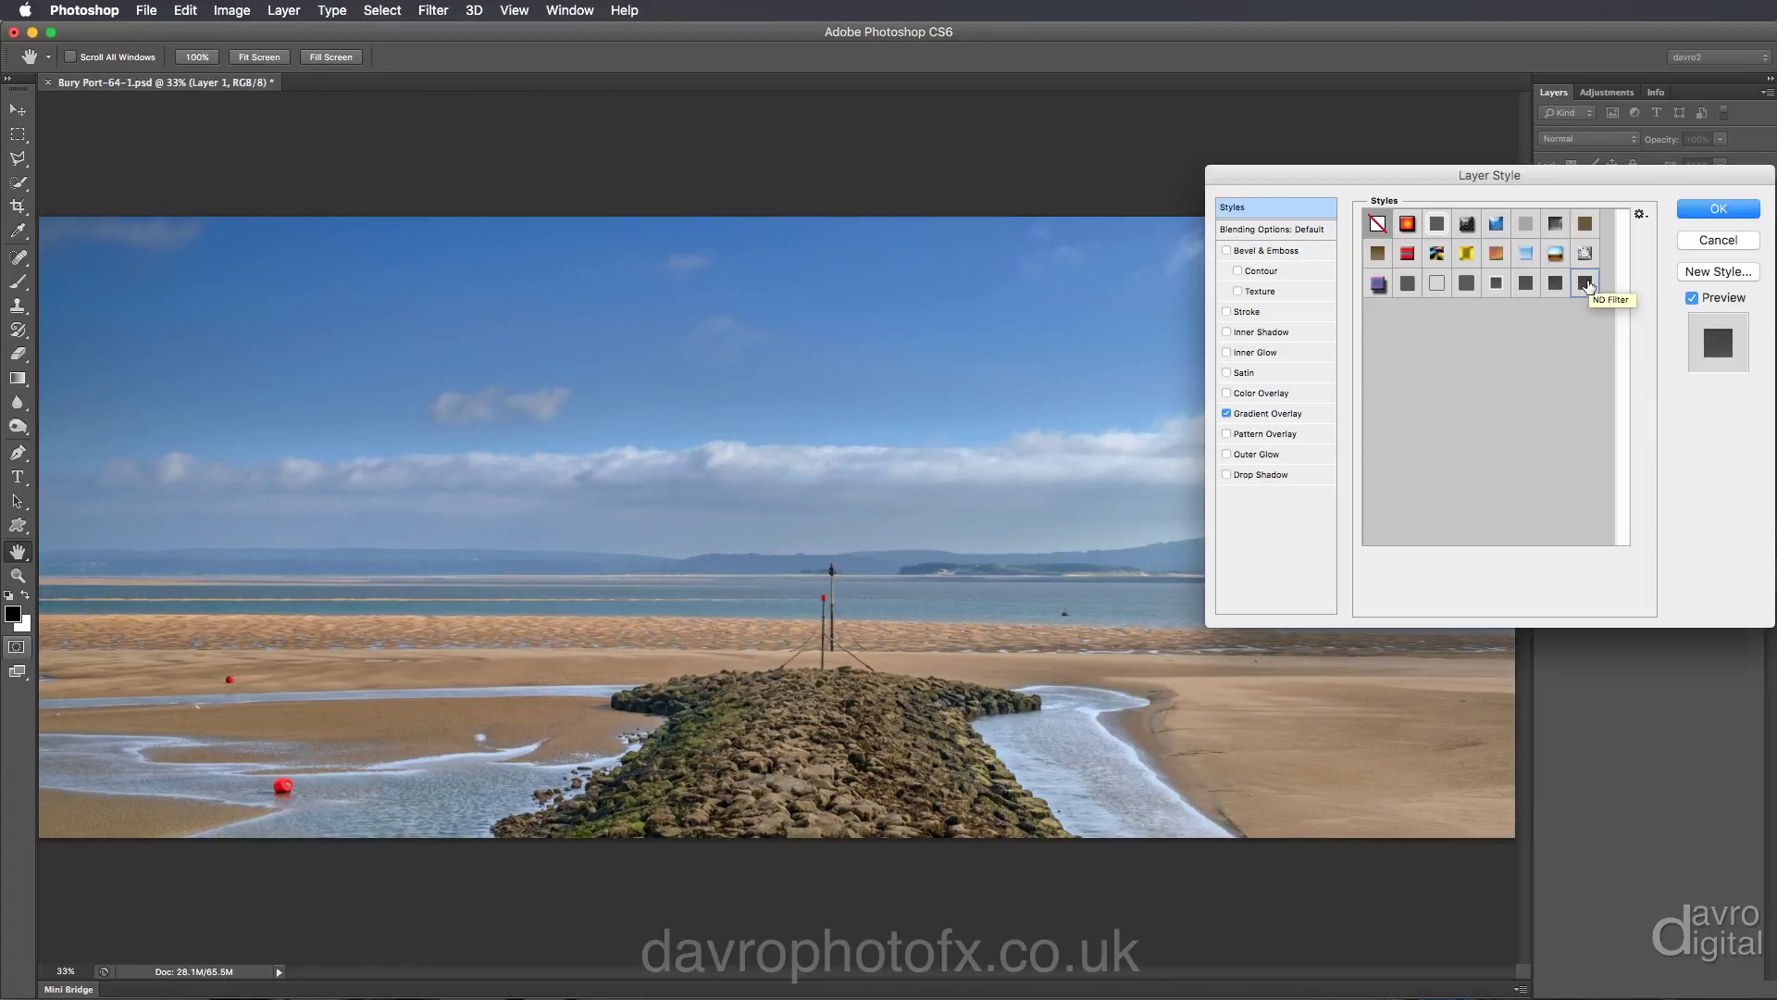
Step: Compare the other saved ND Filter style with the new one on the image, ending on the new style
click(1526, 284)
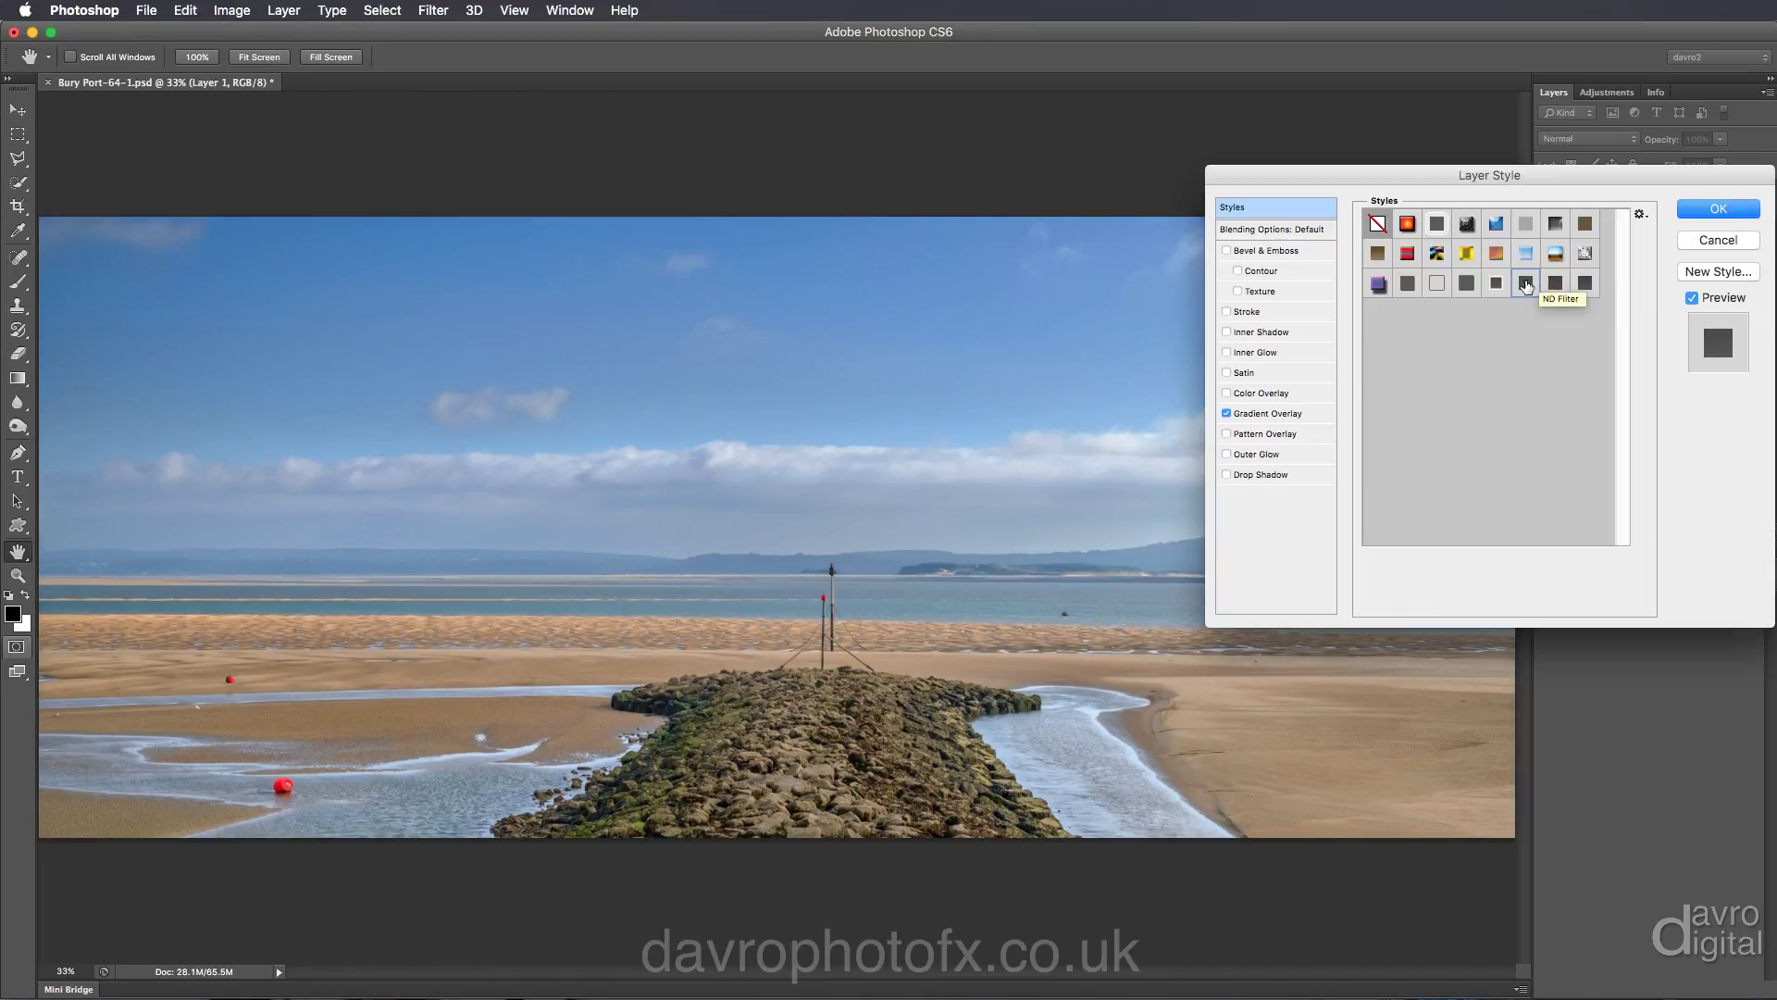
click(1584, 284)
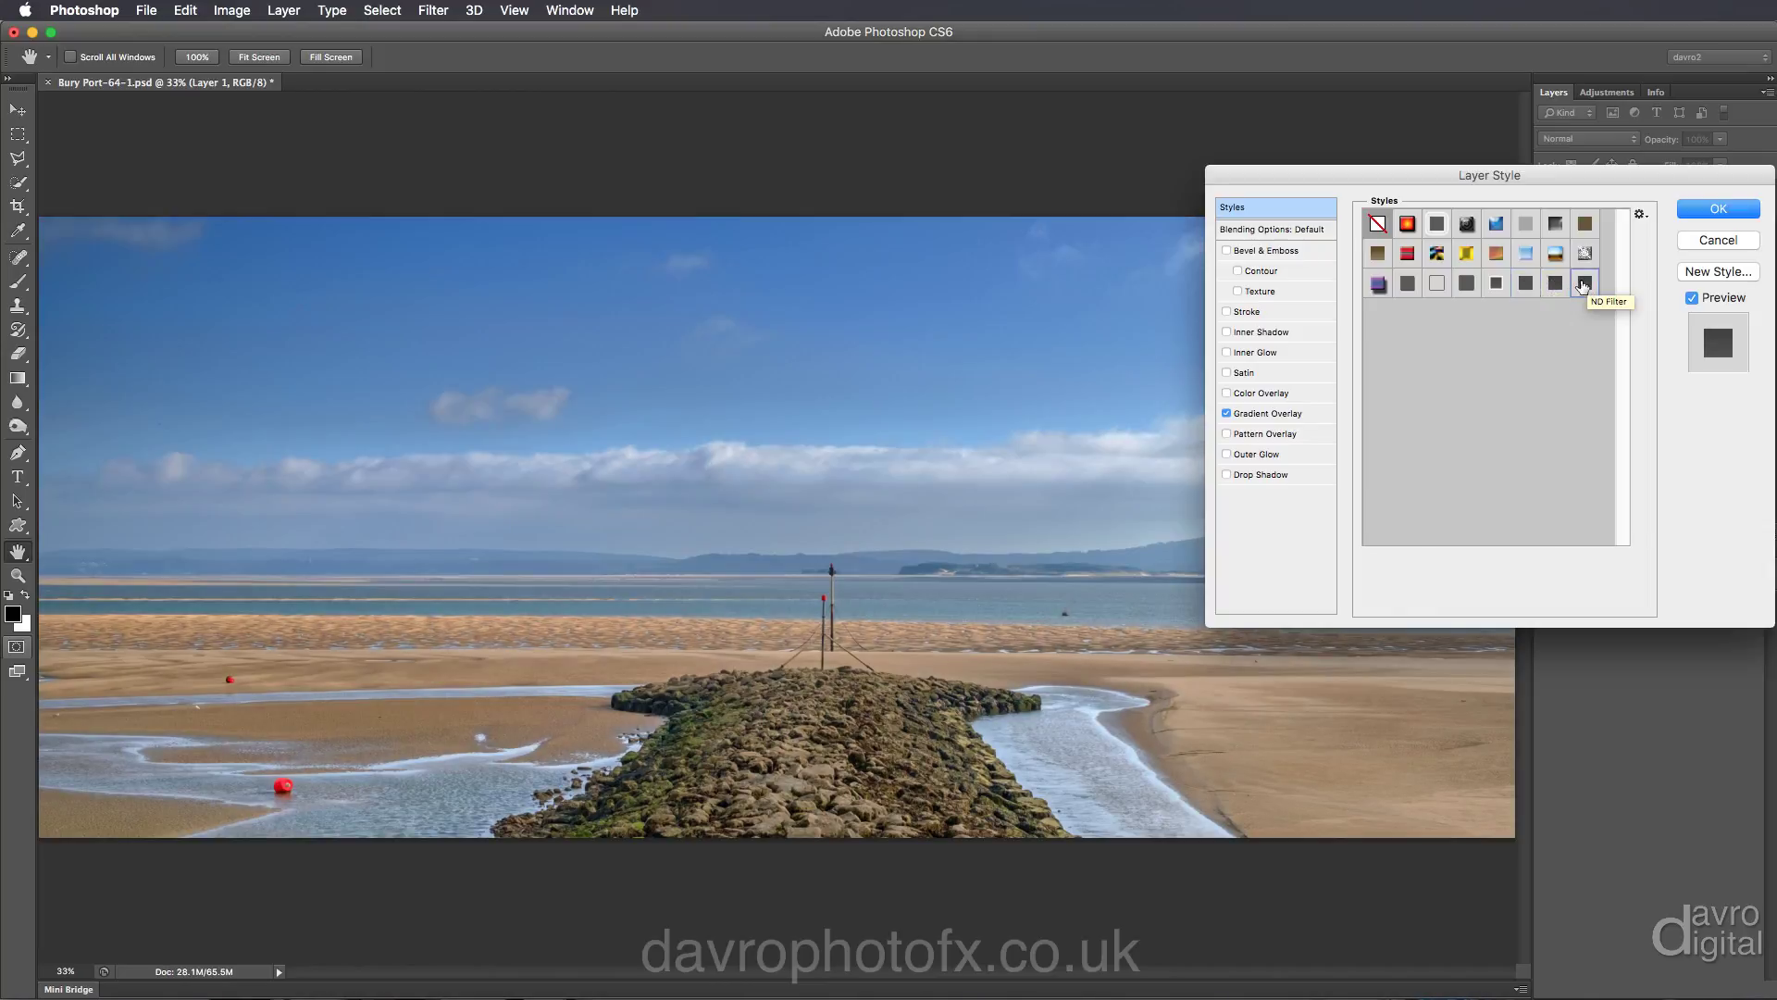
click(1526, 284)
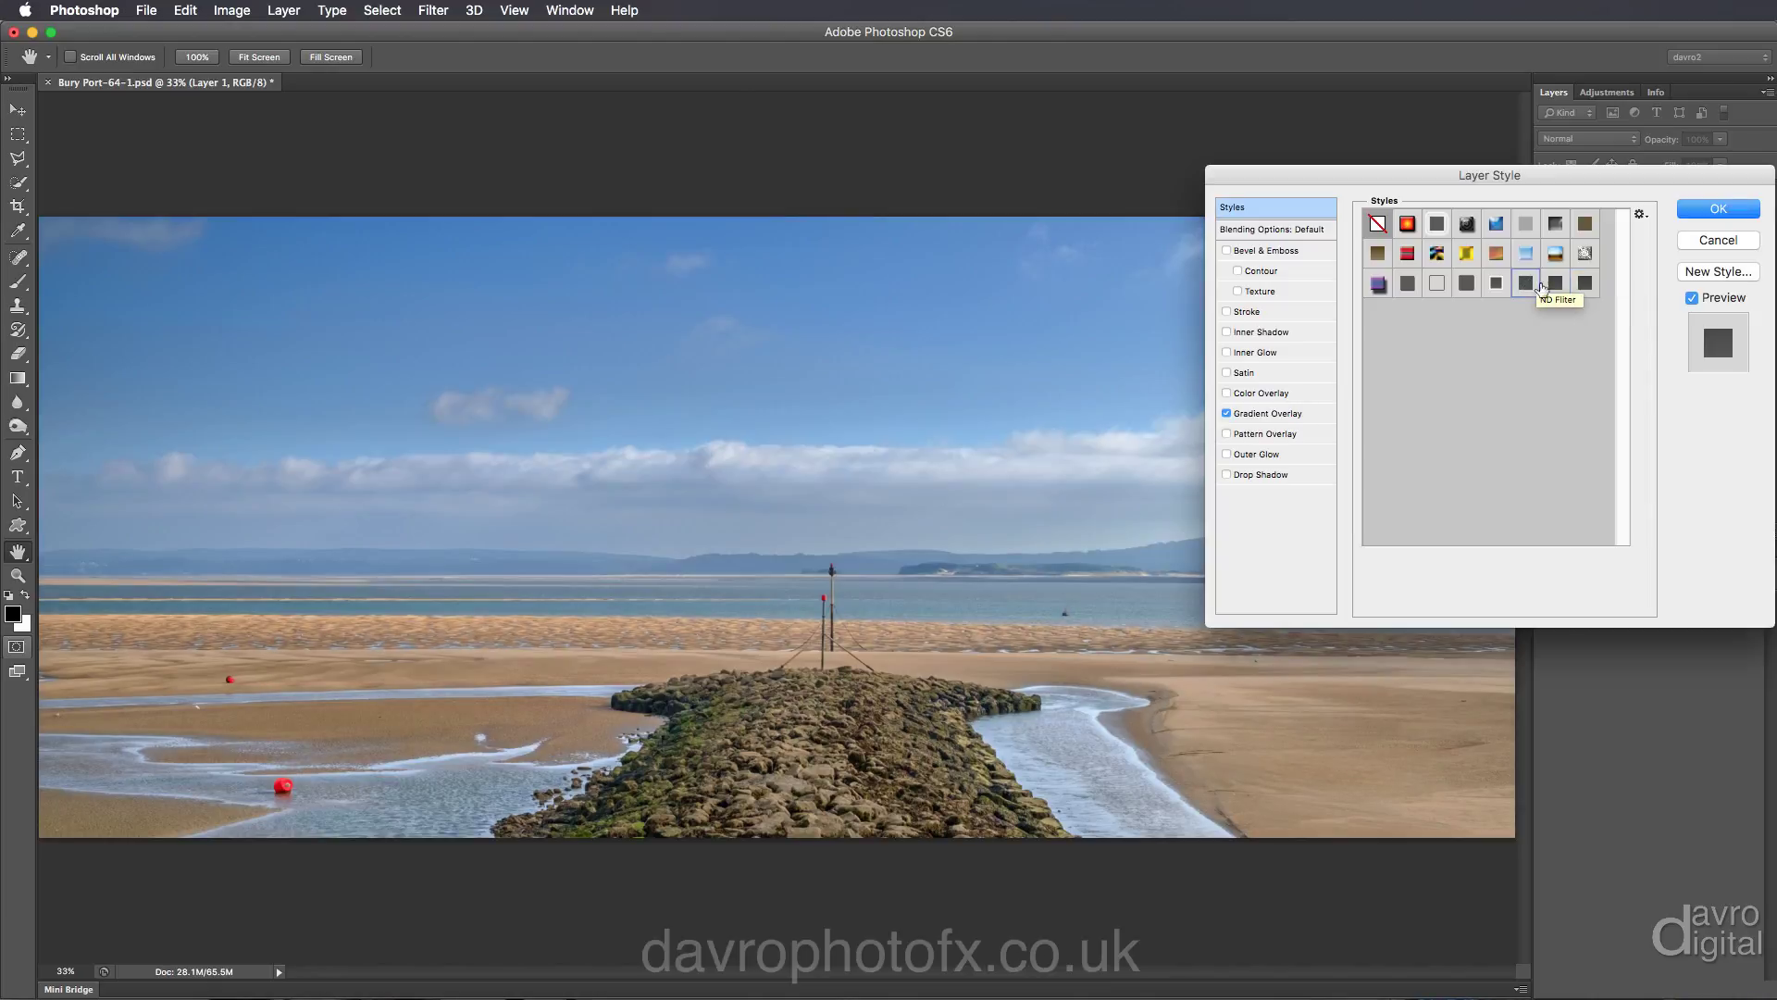
click(1584, 283)
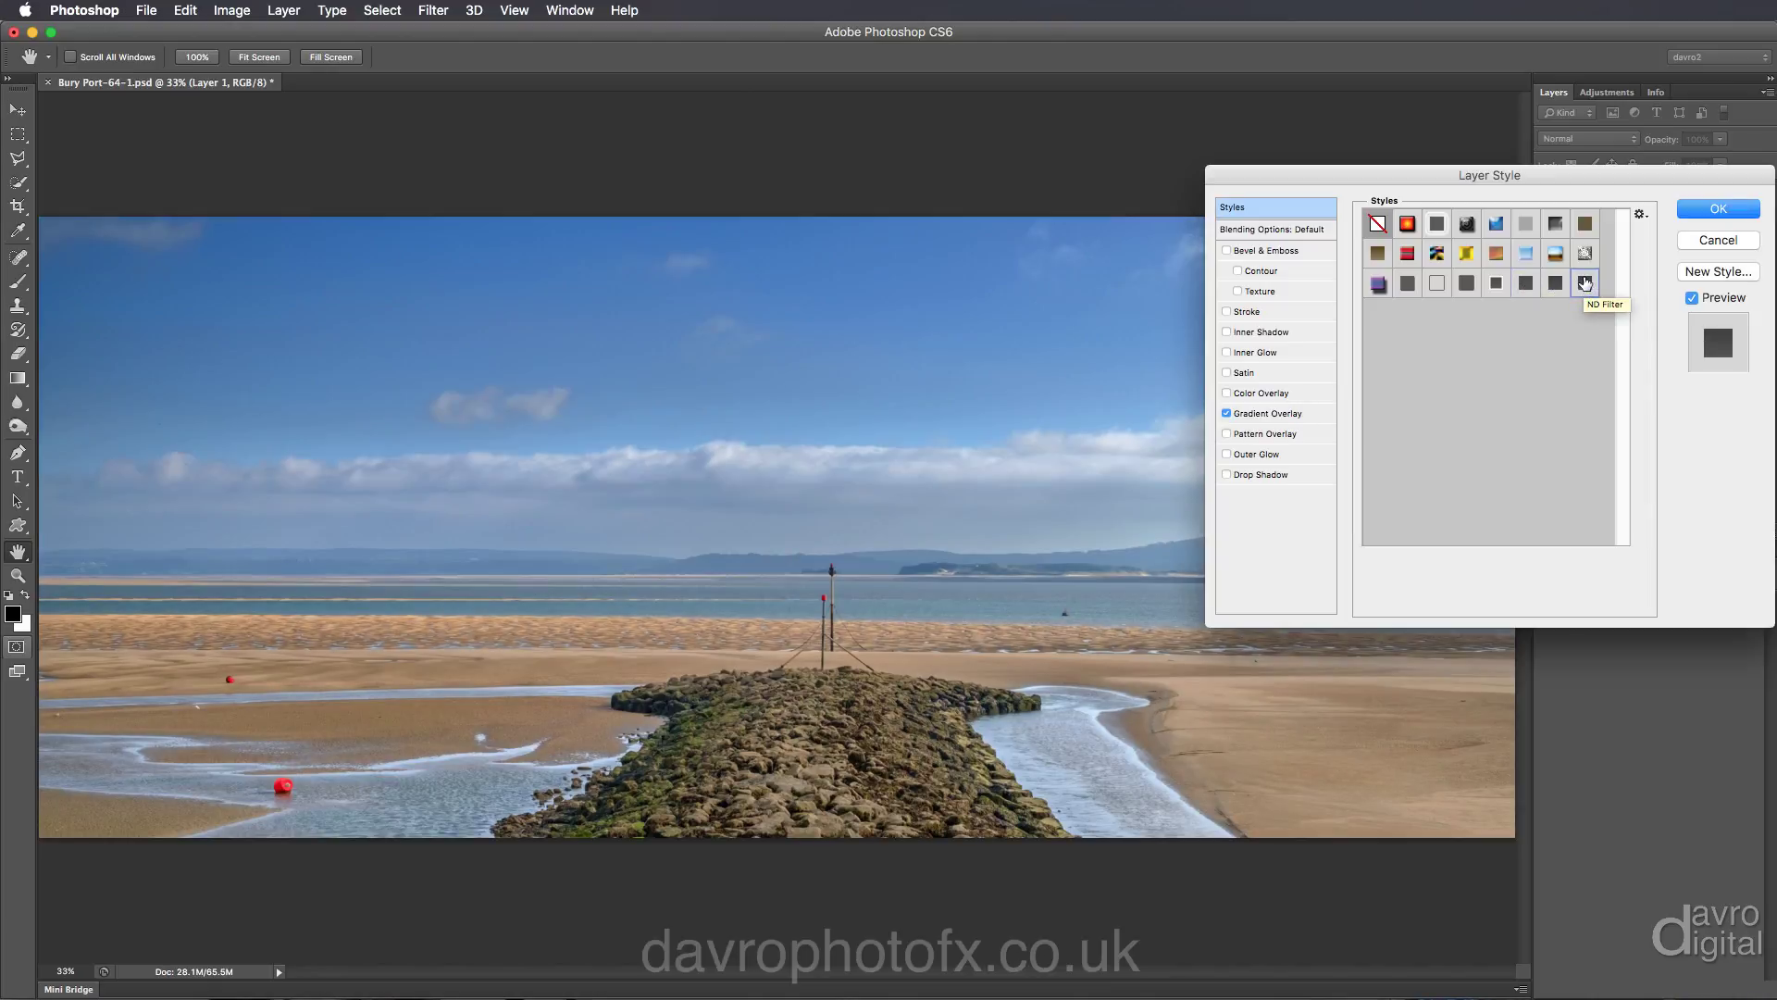
Step: Fine-tune the Gradient Overlay opacity slightly lower and accept the layer style
click(1281, 413)
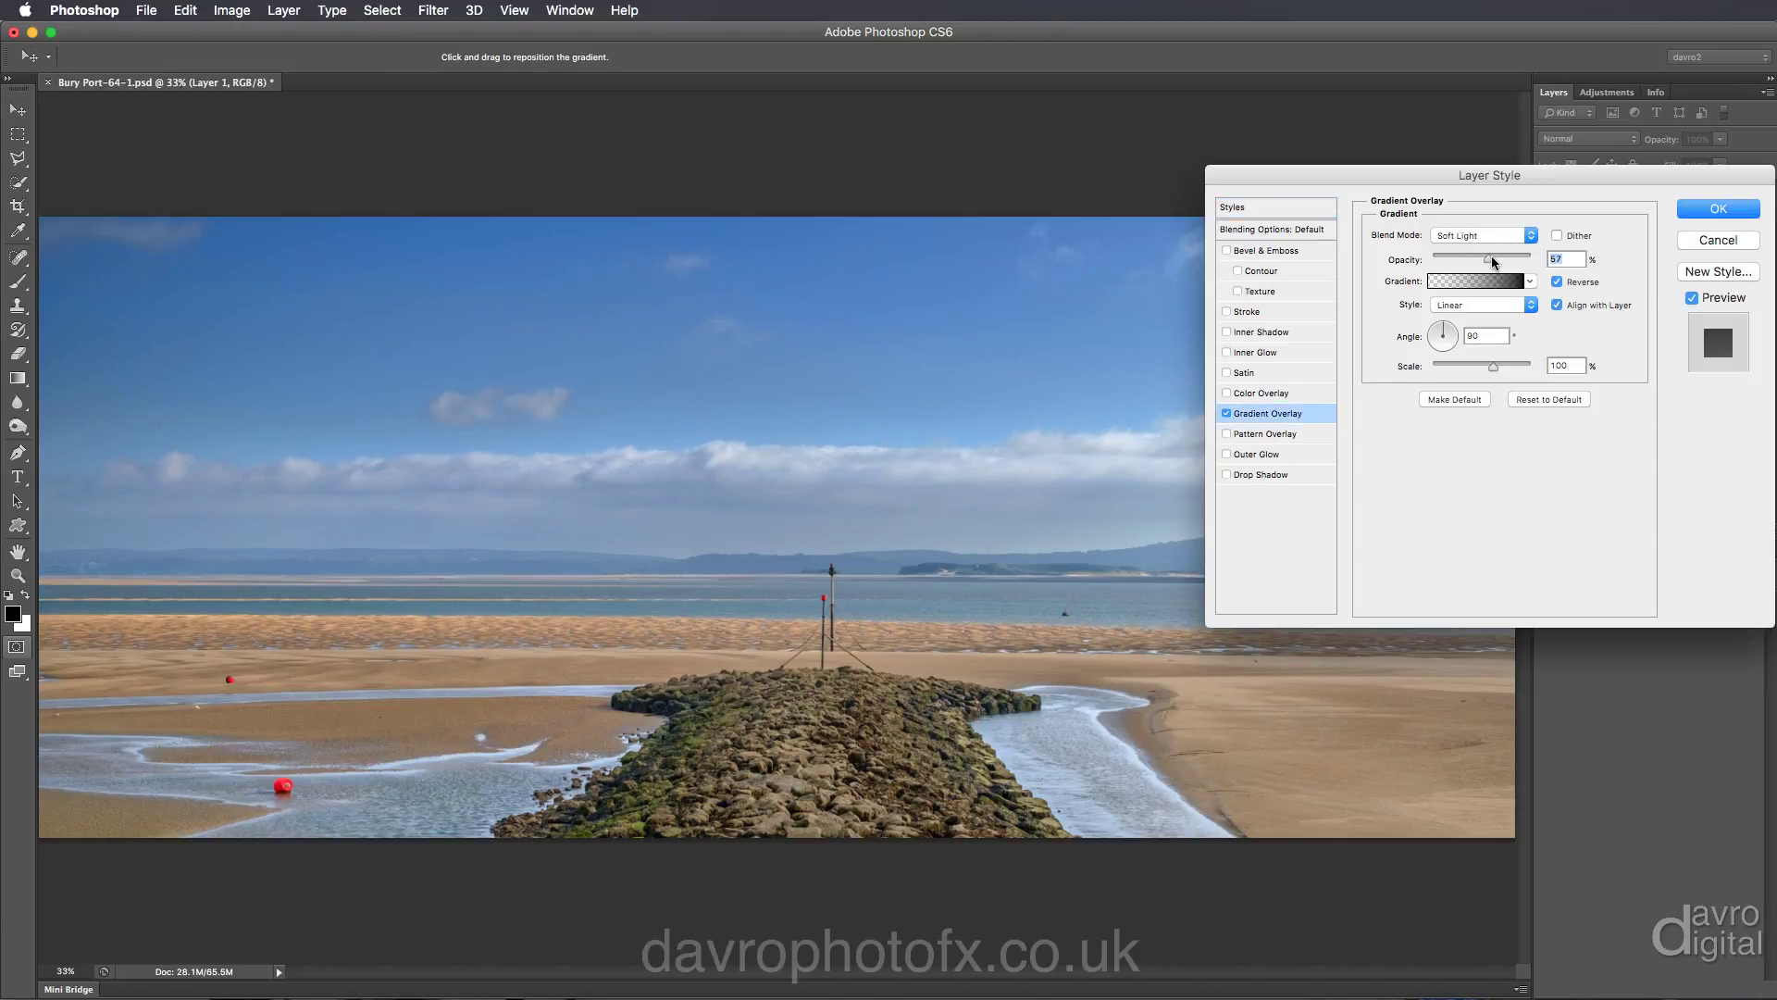
drag(1492, 262, 1486, 262)
click(1727, 212)
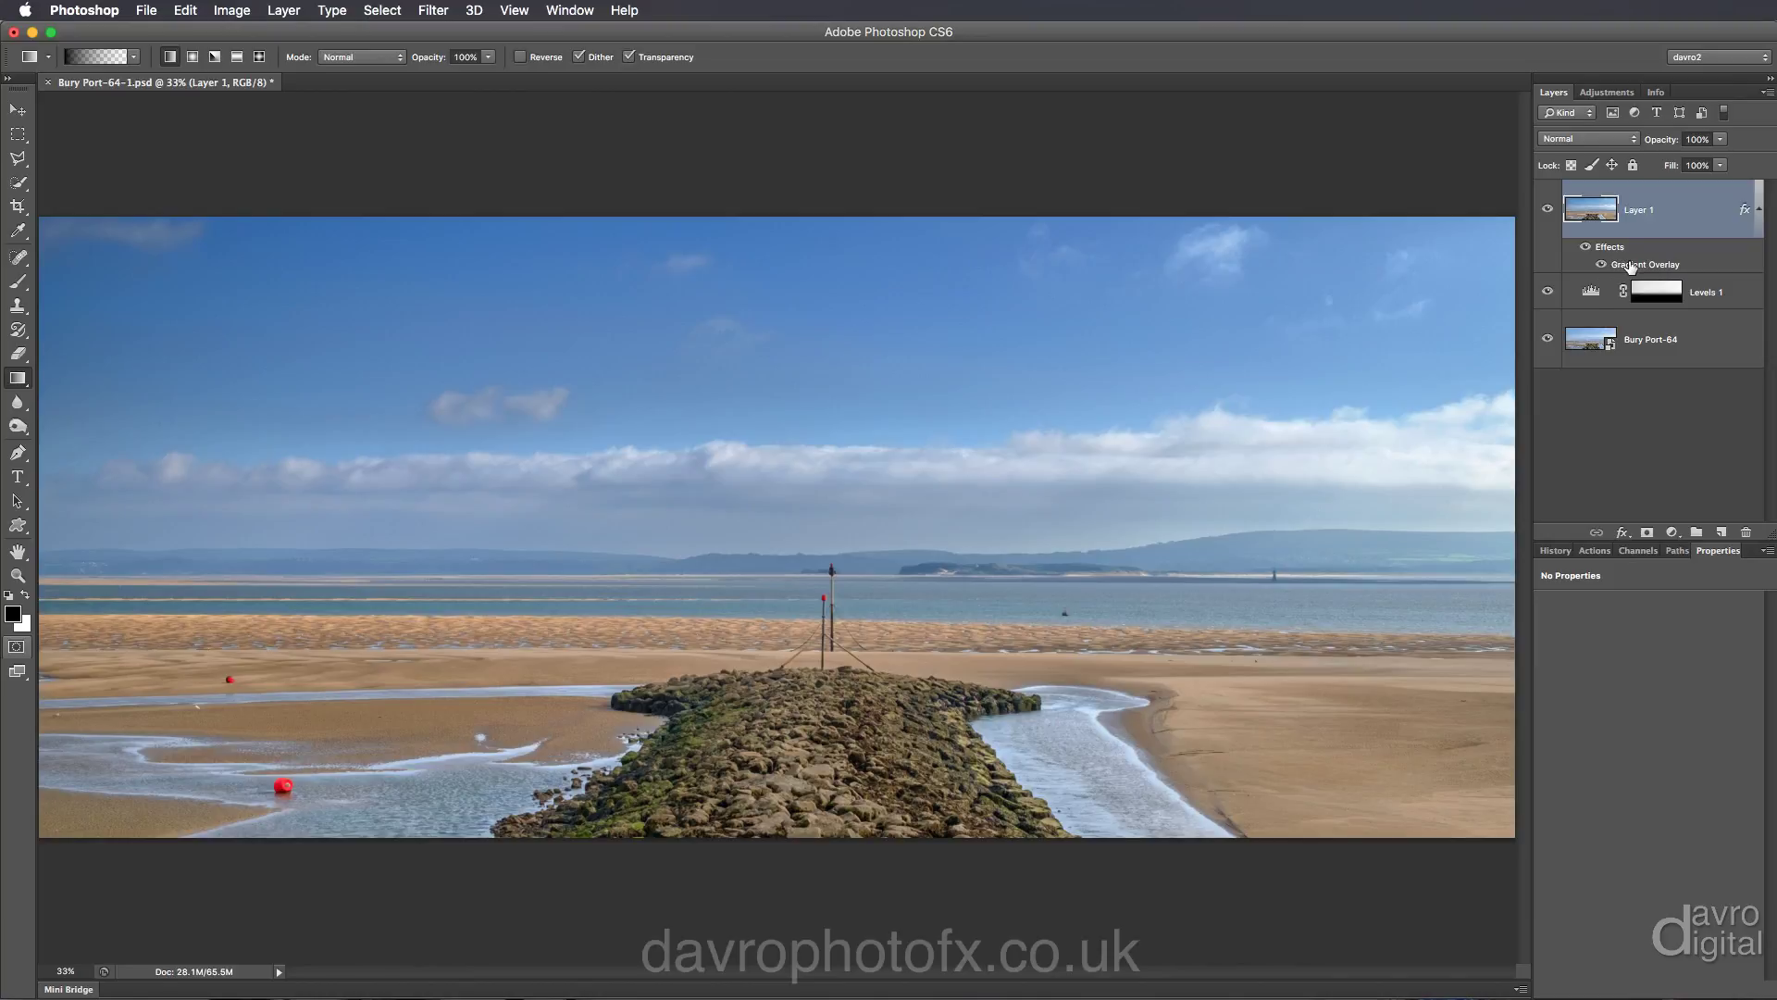
Step: Collapse the top layer's effects list and compare the original Bury Port-64 layer alone with Levels 1 and Layer 1 shown again one by one
click(1758, 214)
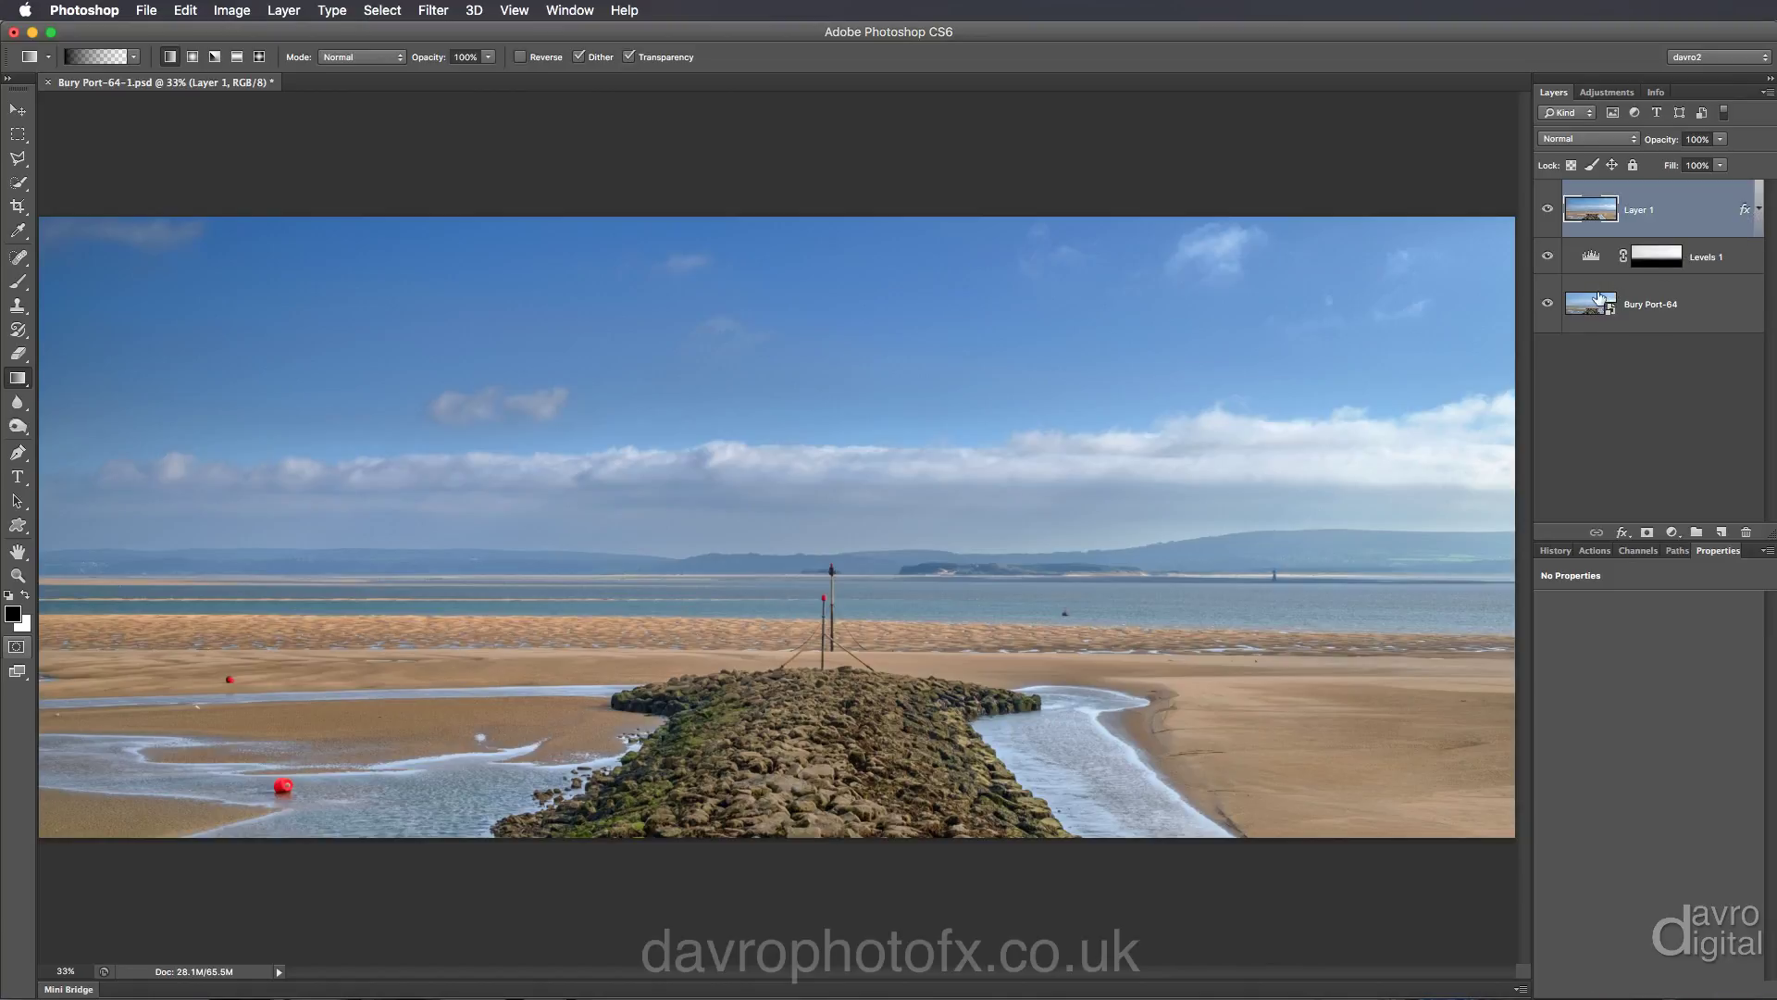
click(1547, 304)
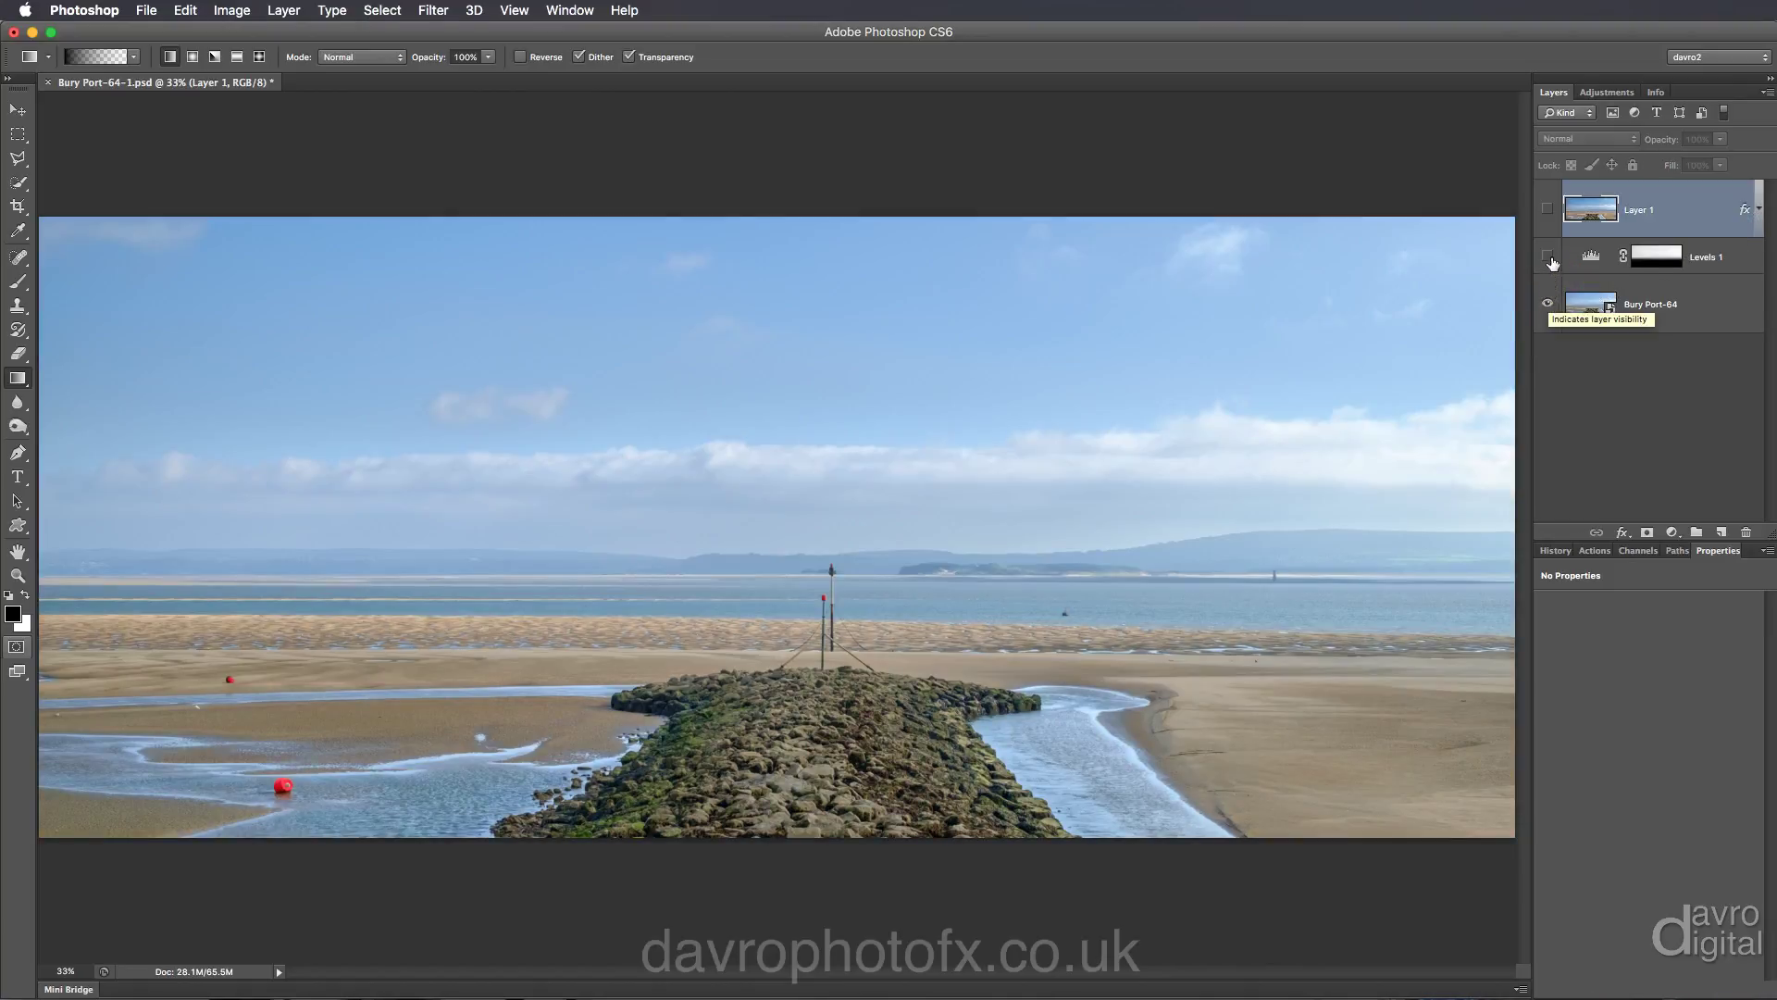
click(1549, 259)
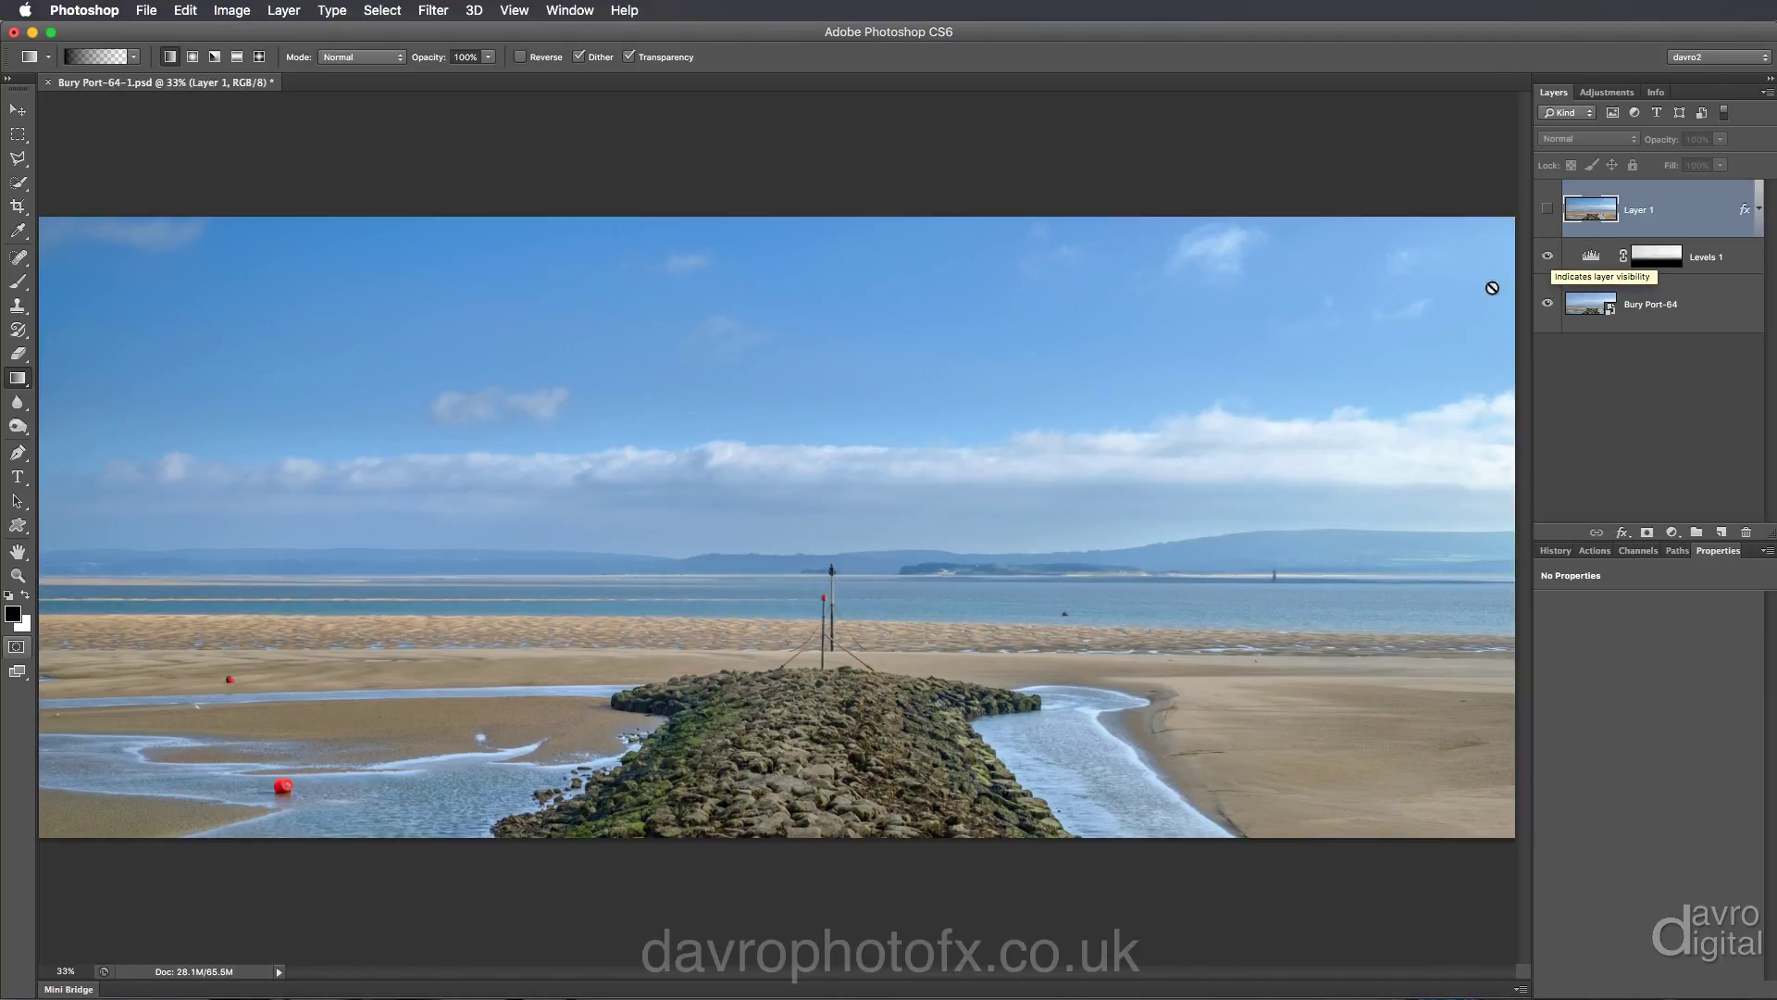
click(1546, 210)
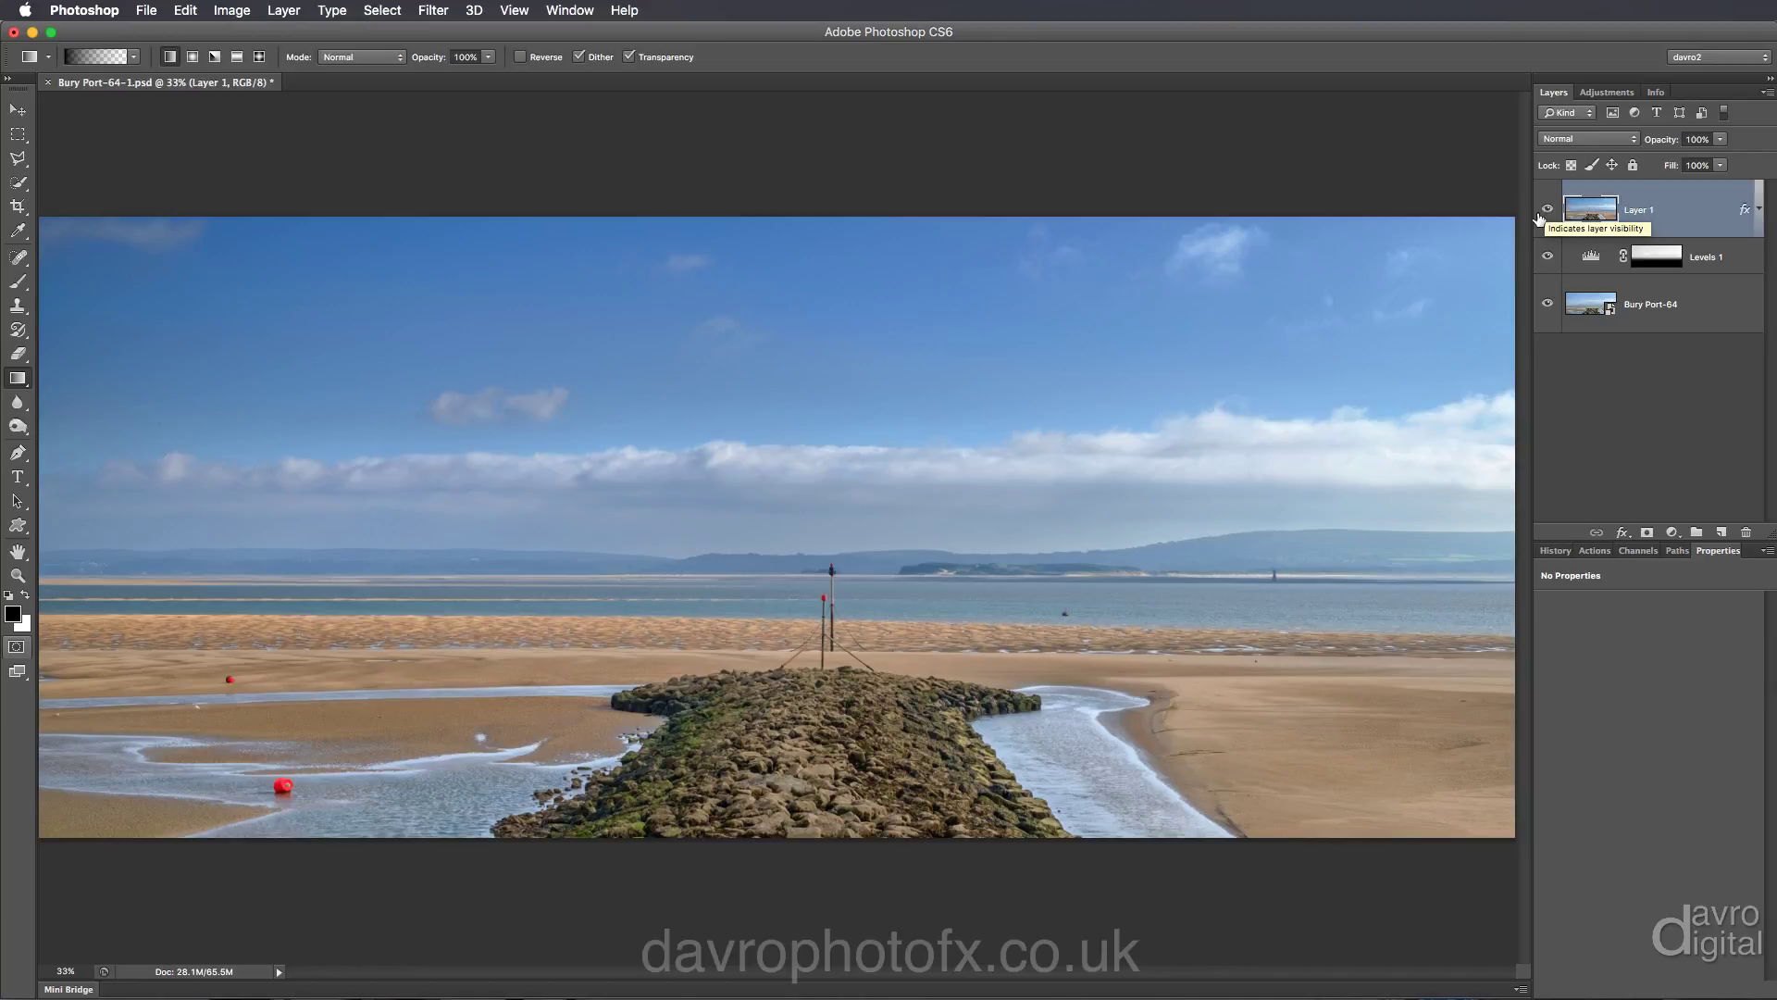
Step: Rename the top stamped layer as Match Color
double_click(1640, 209)
text(Match Color)
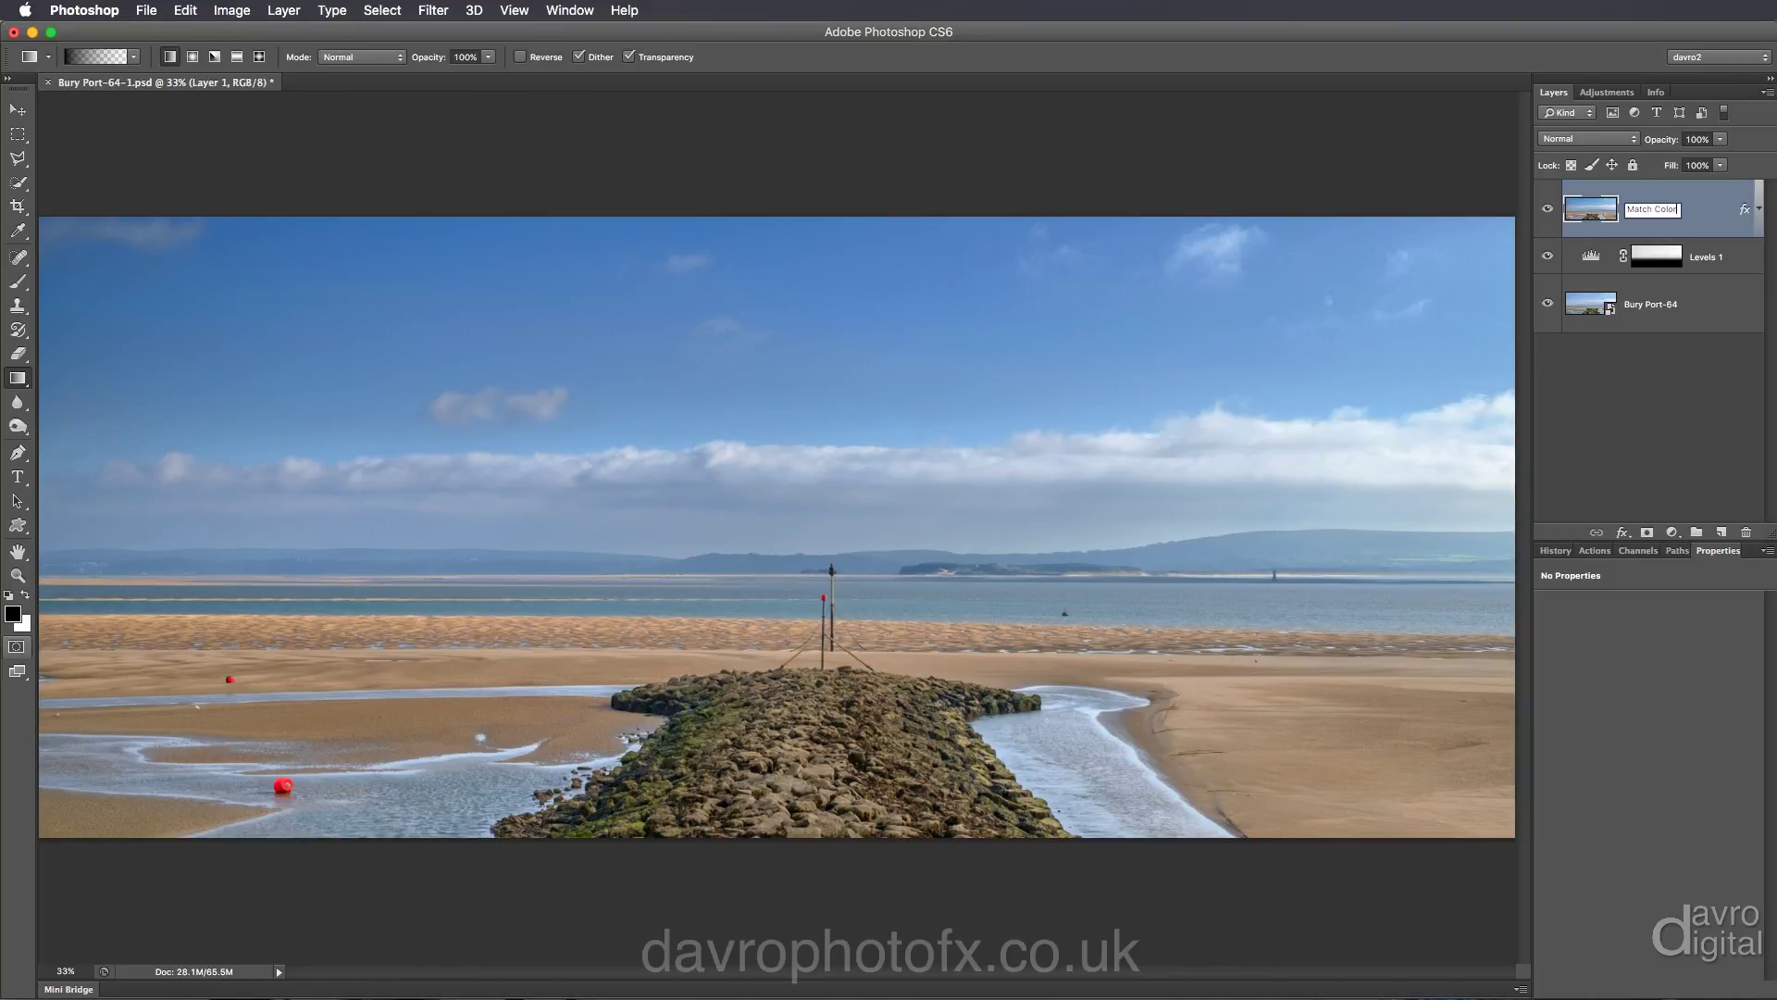
key(Return)
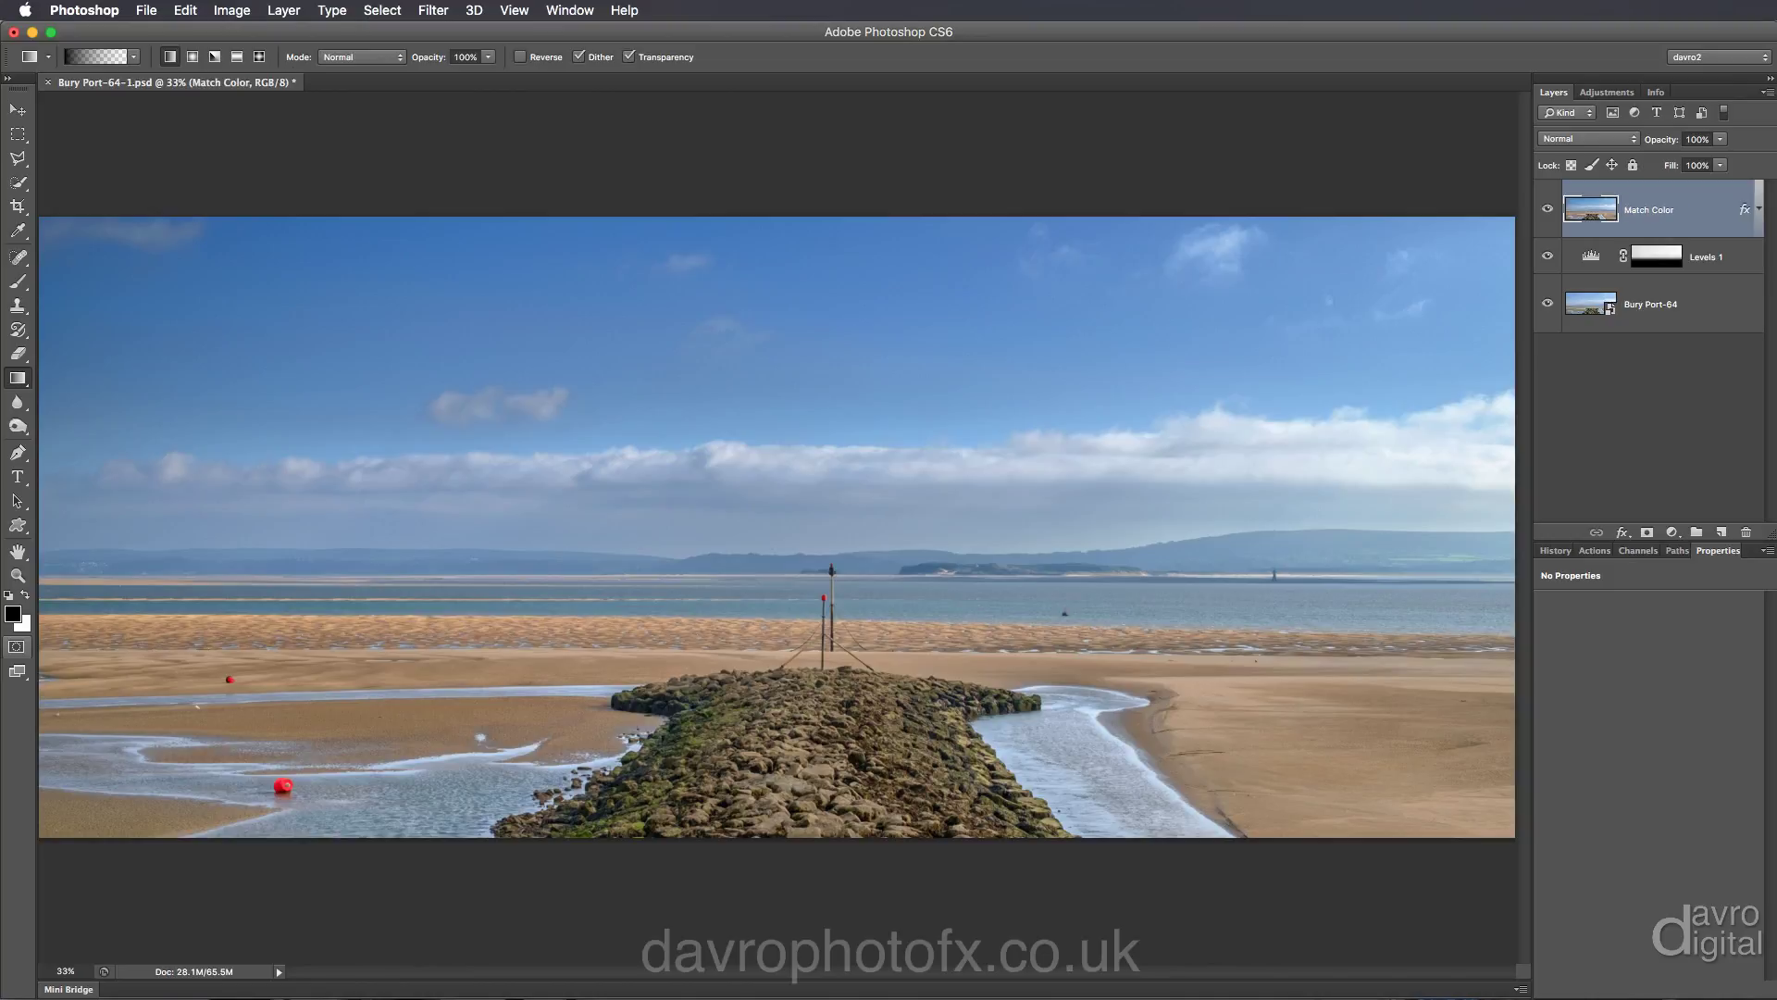